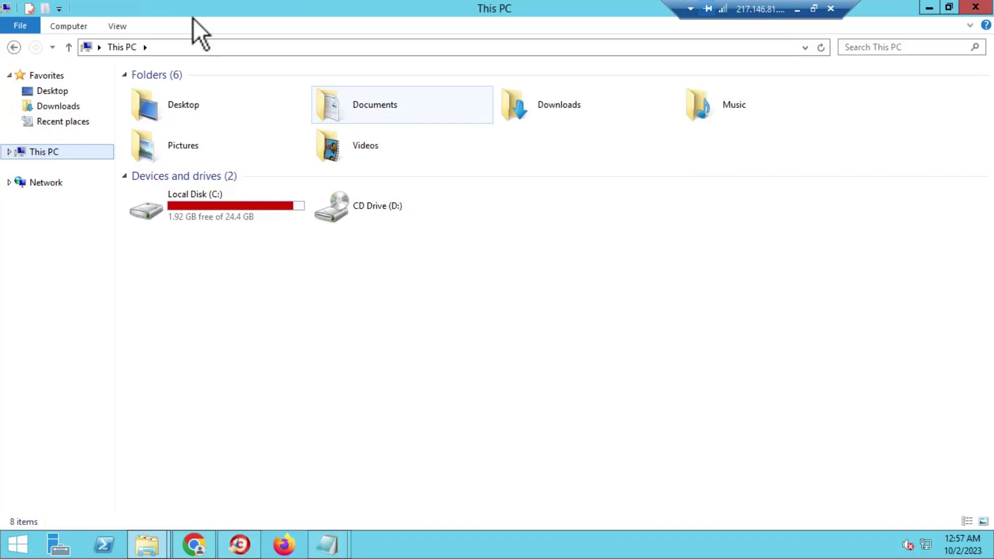
- Check the server's basic system information, then close that window
{"action": "right_click", "coordinate": [575, 302]}
{"action": "left_click", "coordinate": [588, 416]}
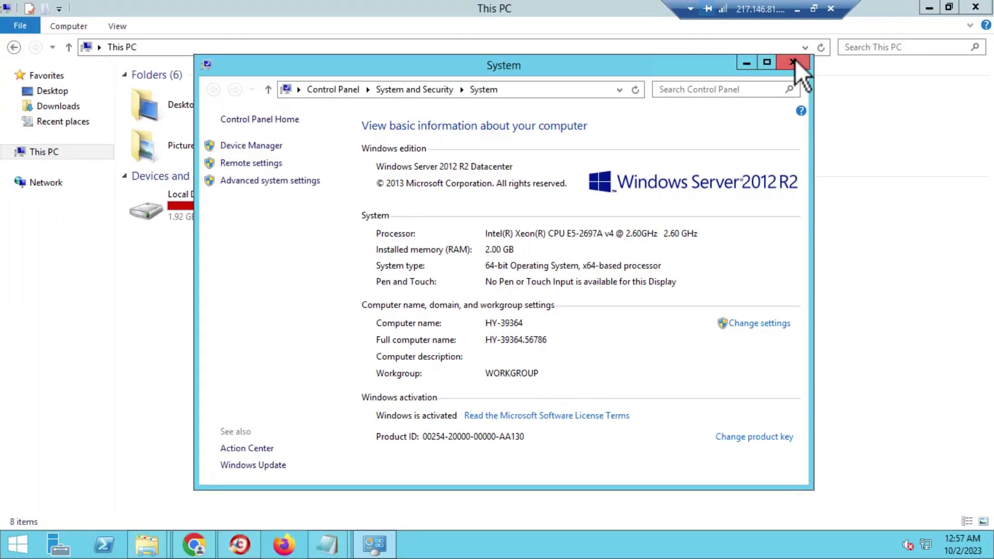
{"action": "left_click", "coordinate": [801, 59]}
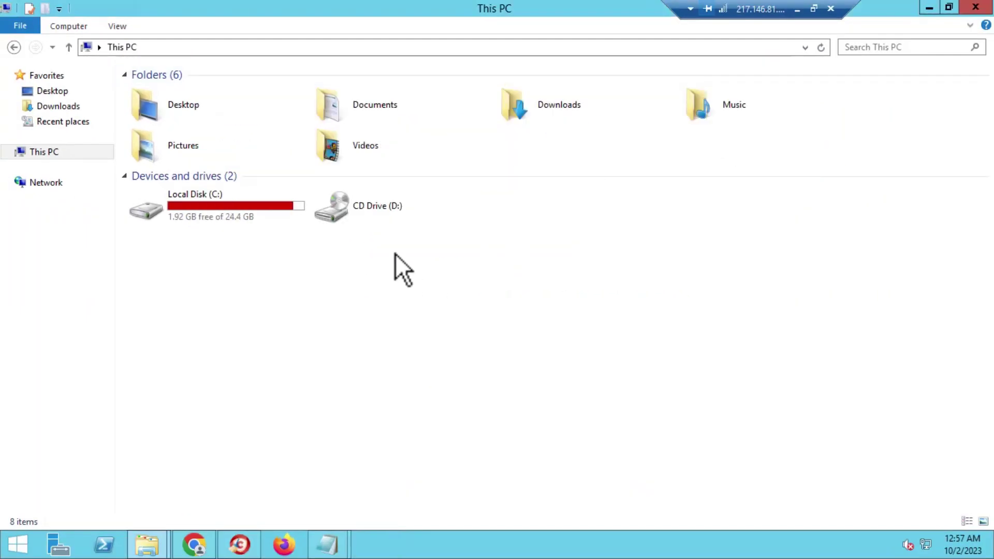
- Reload whatismyipaddress.com and highlight the England region and country lines
{"action": "left_click", "coordinate": [195, 546]}
{"action": "key", "text": "F5"}
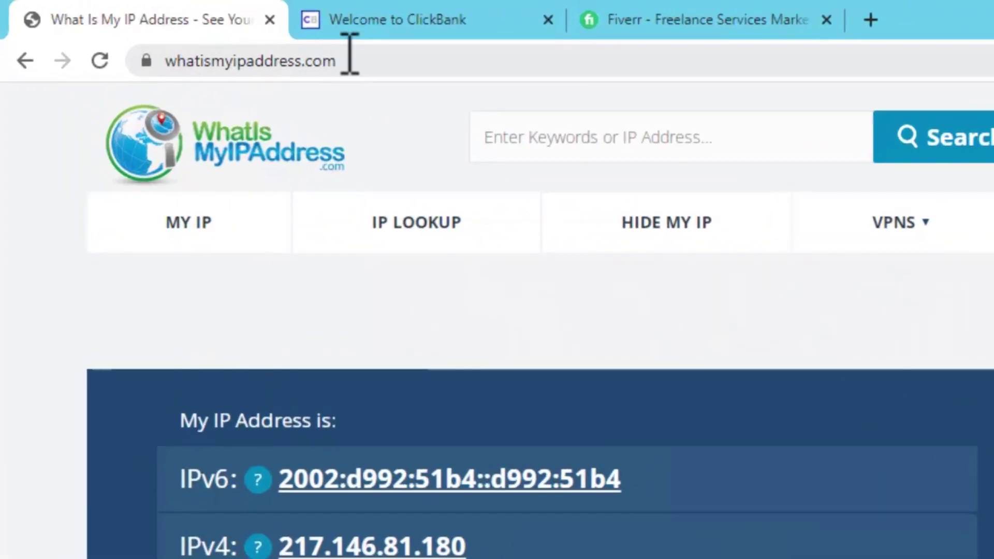
{"action": "scroll", "coordinate": [358, 467], "scroll_direction": "down", "scroll_amount": 3}
{"action": "scroll", "coordinate": [358, 466], "scroll_direction": "down", "scroll_amount": 2}
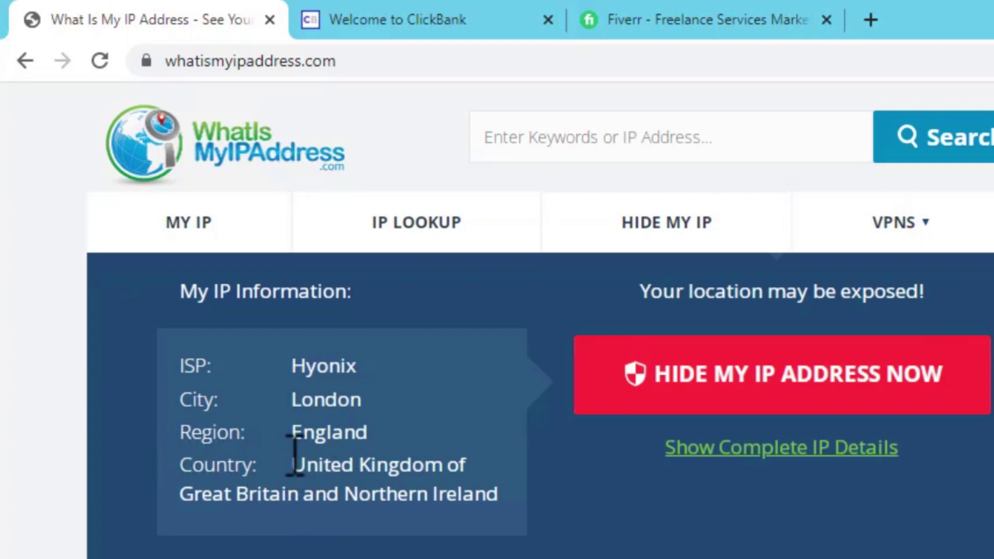
{"action": "double_click", "coordinate": [329, 432]}
{"action": "left_click", "coordinate": [320, 465]}
{"action": "triple_click", "coordinate": [296, 464]}
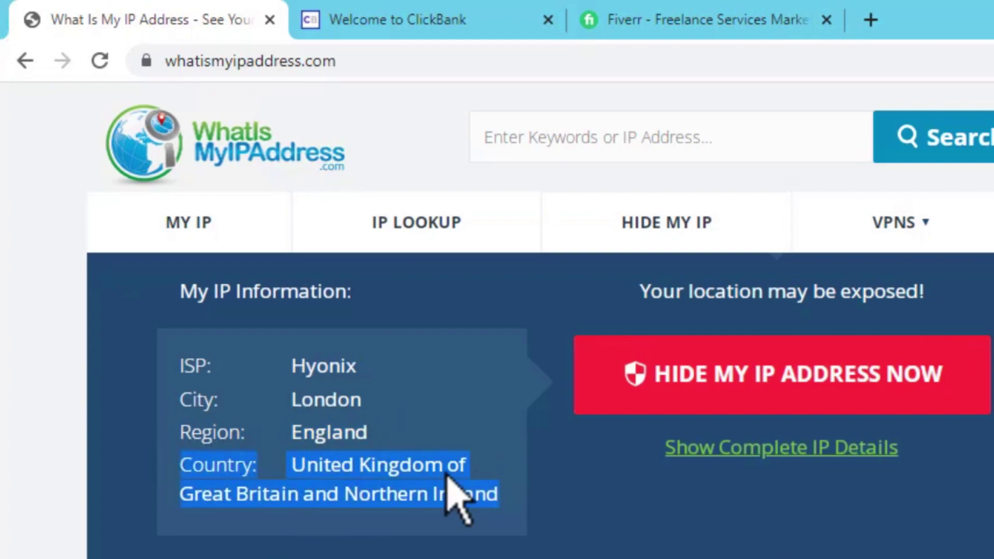
{"action": "left_click", "coordinate": [476, 465]}
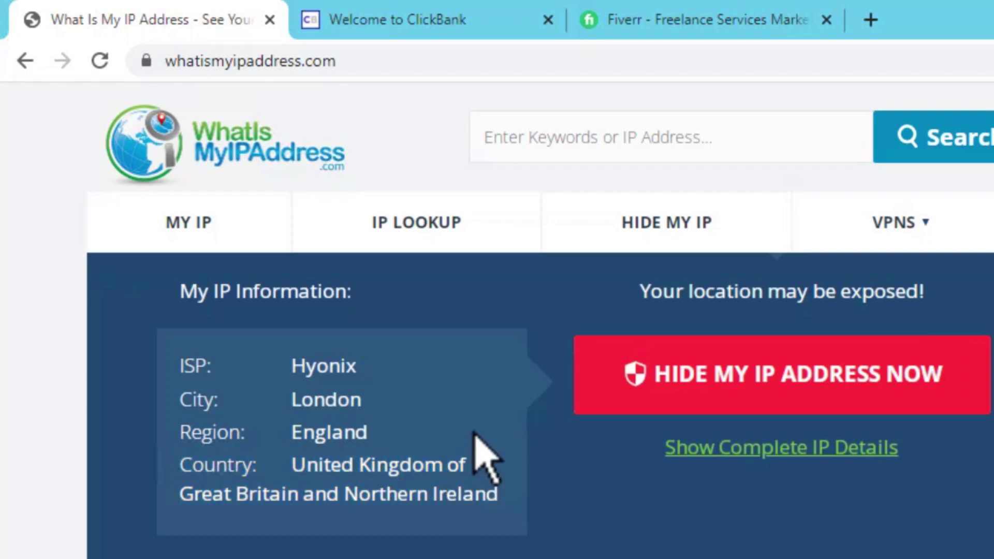
- Look over the ClickBank and Fiverr tabs, then return to the What Is My IP tab
{"action": "left_click", "coordinate": [389, 19]}
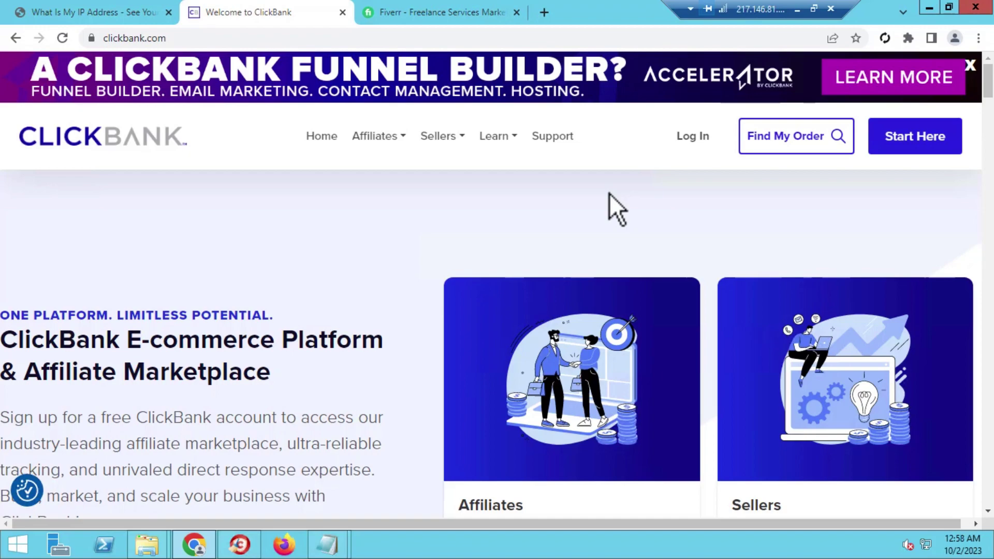
{"action": "left_click", "coordinate": [474, 11]}
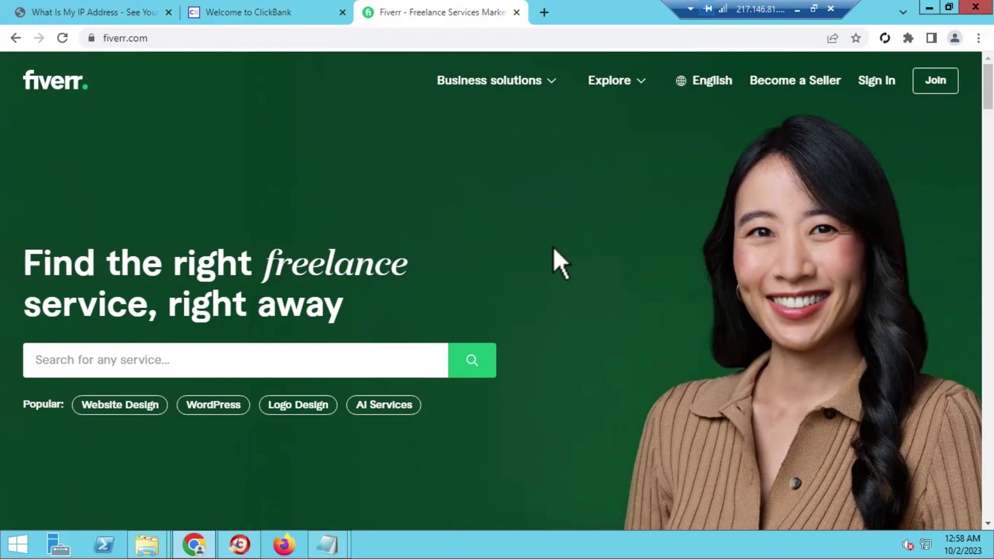
{"action": "scroll", "coordinate": [553, 246], "scroll_direction": "down", "scroll_amount": 3}
{"action": "scroll", "coordinate": [553, 247], "scroll_direction": "down", "scroll_amount": 3}
{"action": "scroll", "coordinate": [553, 247], "scroll_direction": "down", "scroll_amount": 2}
{"action": "left_click", "coordinate": [80, 12]}
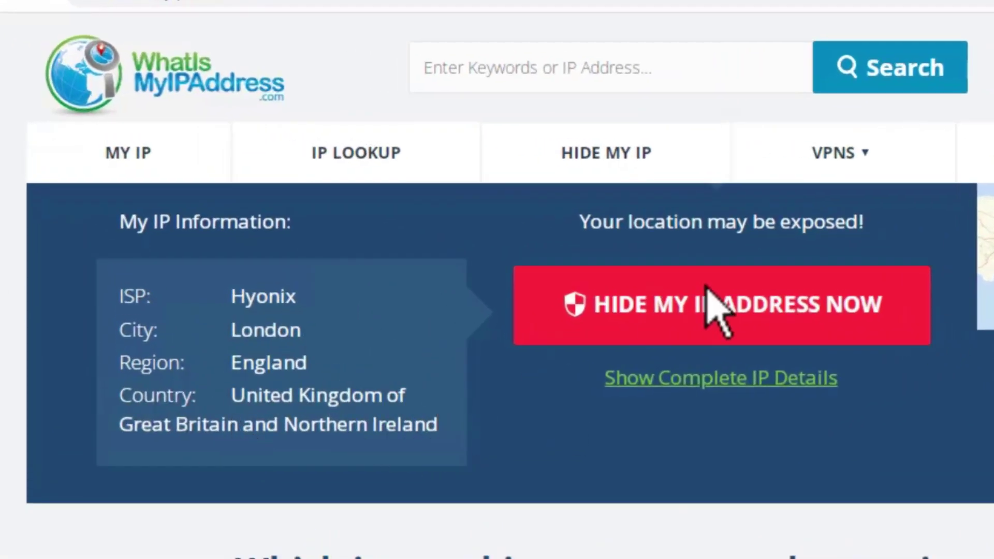
{"action": "scroll", "coordinate": [544, 420], "scroll_direction": "up", "scroll_amount": 2}
{"action": "scroll", "coordinate": [435, 350], "scroll_direction": "up", "scroll_amount": 2}
{"action": "scroll", "coordinate": [419, 357], "scroll_direction": "up", "scroll_amount": 2}
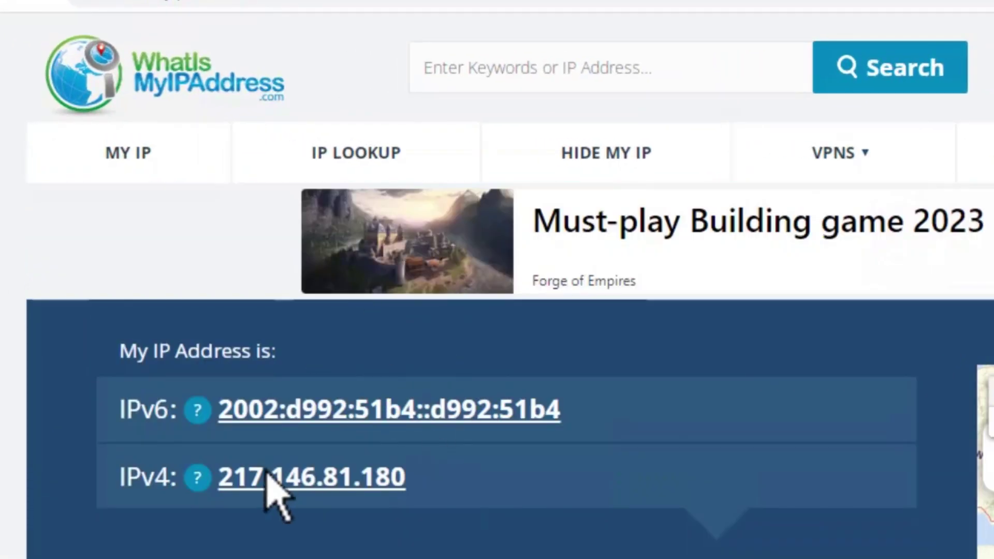
{"action": "scroll", "coordinate": [276, 493], "scroll_direction": "down", "scroll_amount": 2}
{"action": "scroll", "coordinate": [389, 505], "scroll_direction": "down", "scroll_amount": 3}
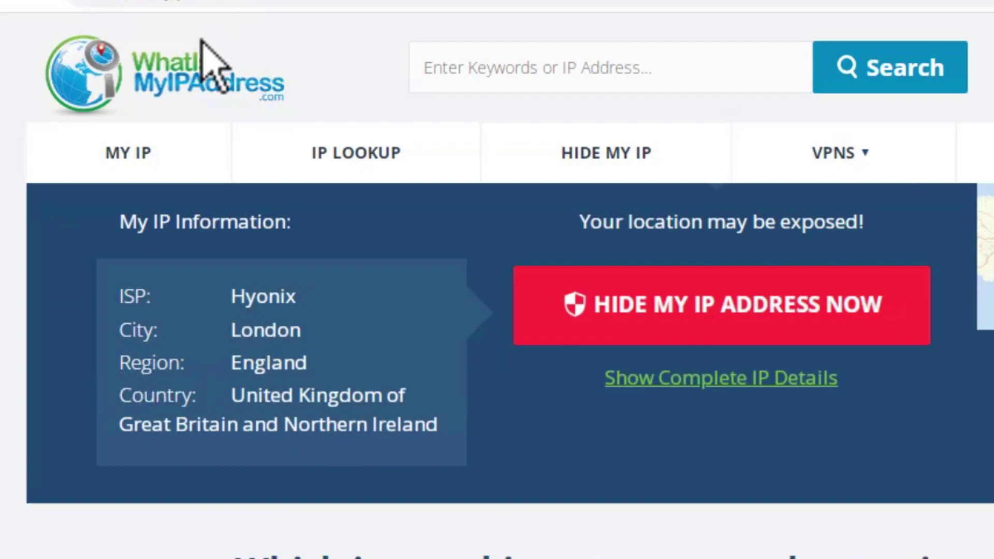
{"action": "scroll", "coordinate": [854, 310], "scroll_direction": "up", "scroll_amount": 3}
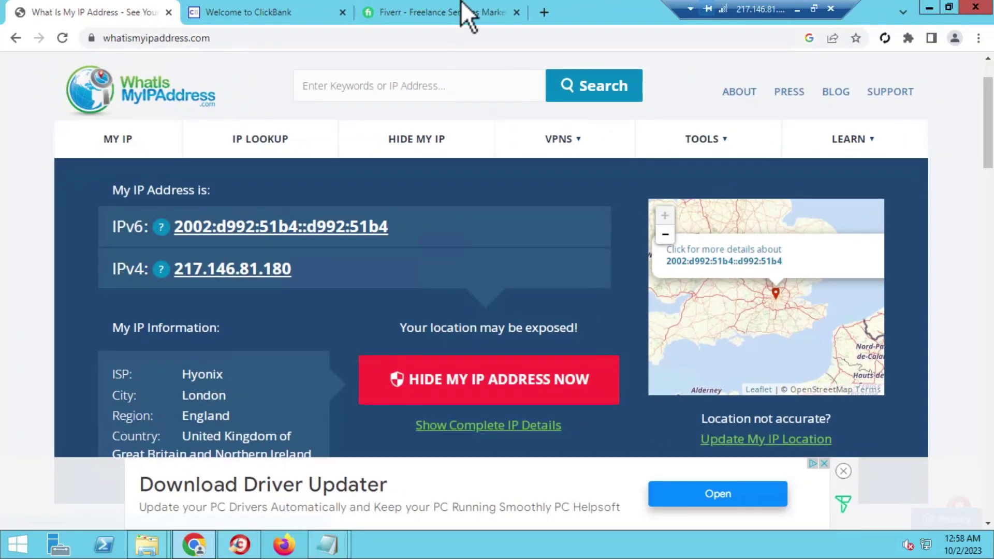
- Minimize the Remote Desktop session and bring back Chrome on the Hyonix Servers page
{"action": "left_click", "coordinate": [798, 10]}
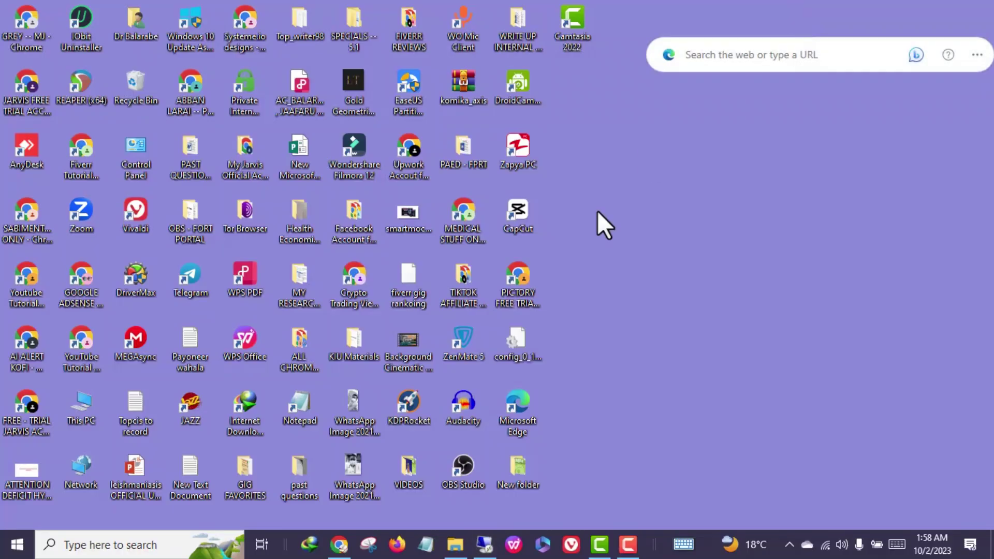
{"action": "left_click", "coordinate": [339, 544]}
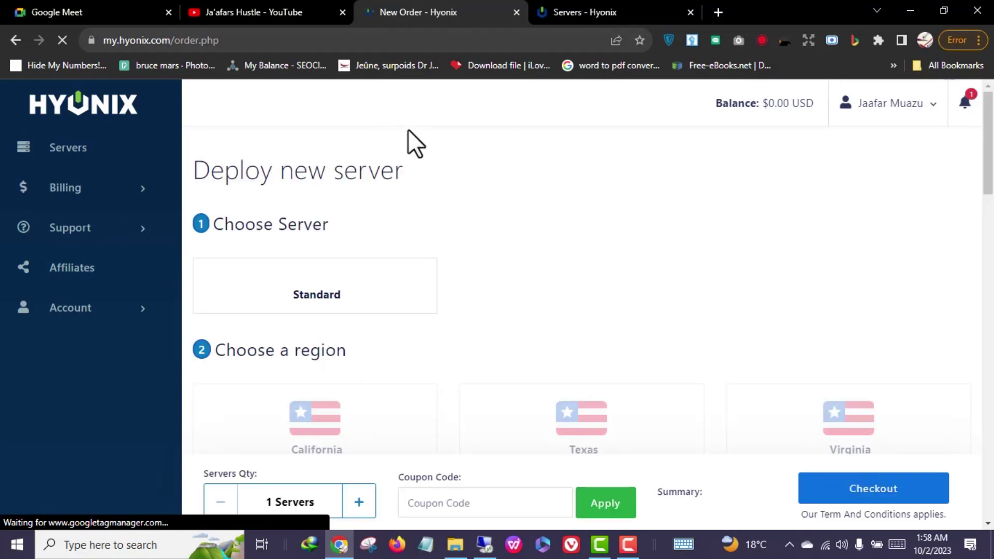
{"action": "scroll", "coordinate": [438, 163], "scroll_direction": "down", "scroll_amount": 2}
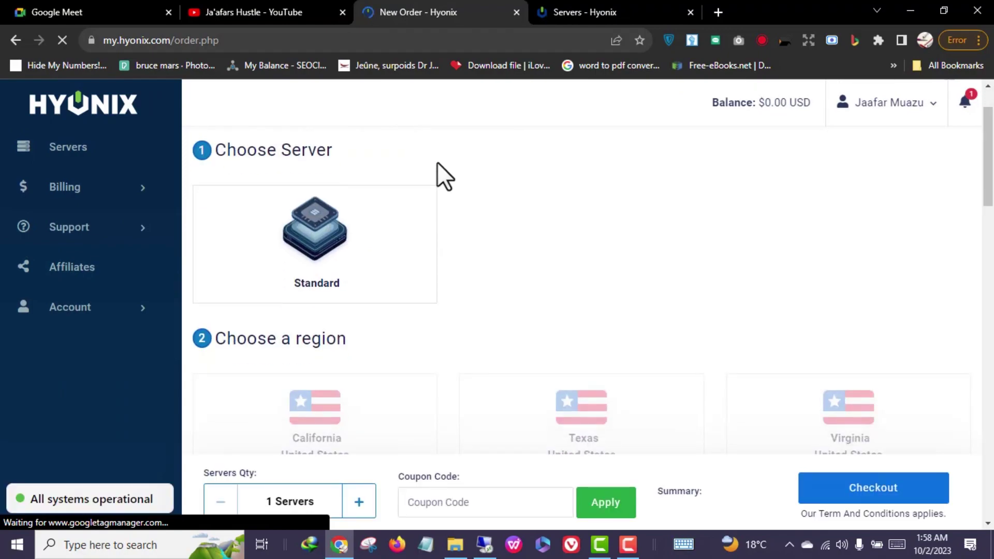
{"action": "scroll", "coordinate": [476, 231], "scroll_direction": "down", "scroll_amount": 2}
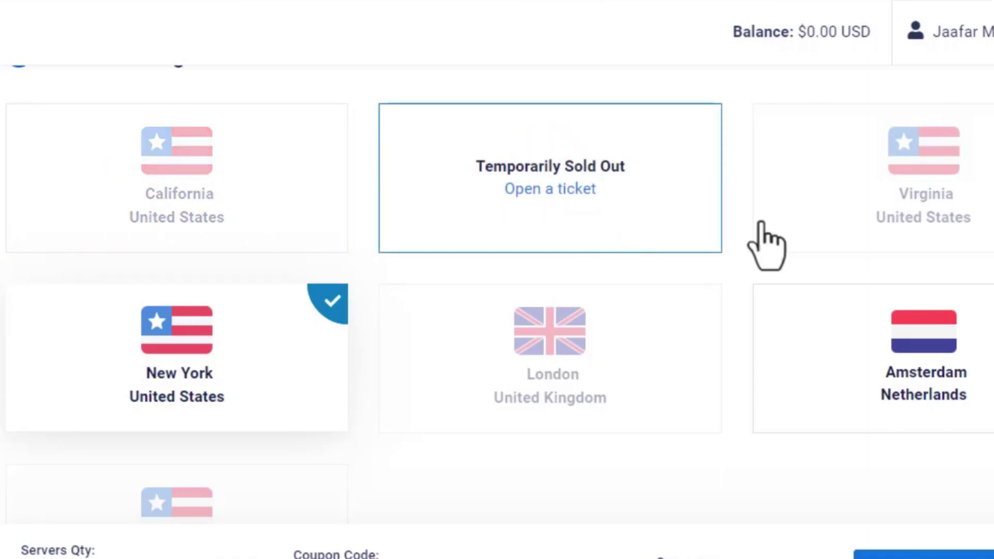
{"action": "scroll", "coordinate": [637, 272], "scroll_direction": "down", "scroll_amount": 1}
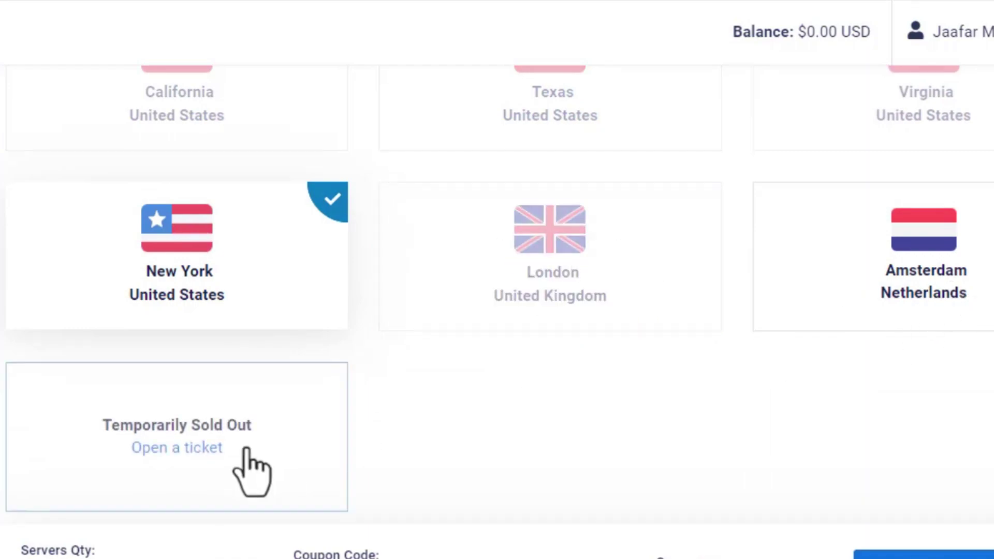
{"action": "scroll", "coordinate": [436, 459], "scroll_direction": "up", "scroll_amount": 2}
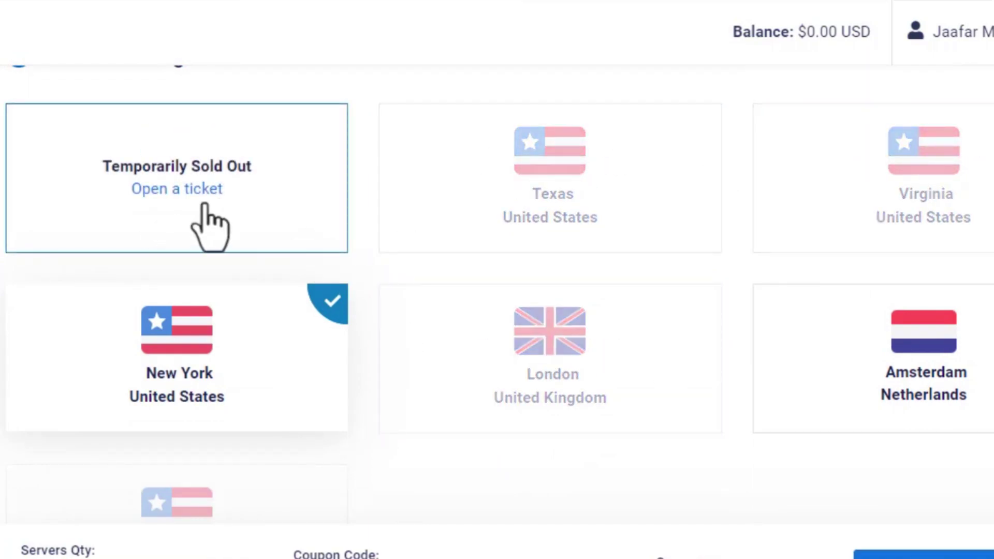
{"action": "scroll", "coordinate": [521, 272], "scroll_direction": "down", "scroll_amount": 3}
{"action": "scroll", "coordinate": [125, 280], "scroll_direction": "up", "scroll_amount": 3}
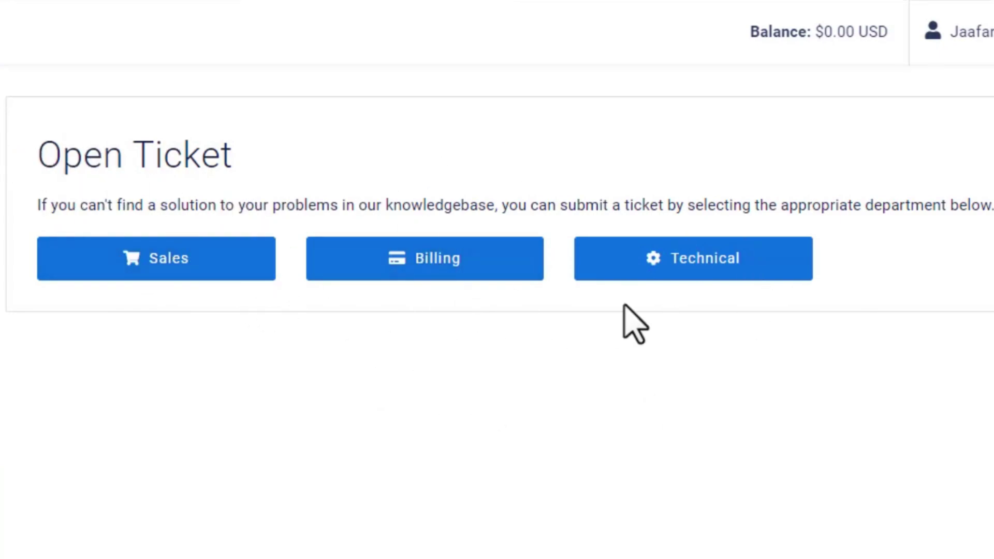
- Open a billing ticket form, look at its subject field, then go back to departments
{"action": "left_click", "coordinate": [420, 264]}
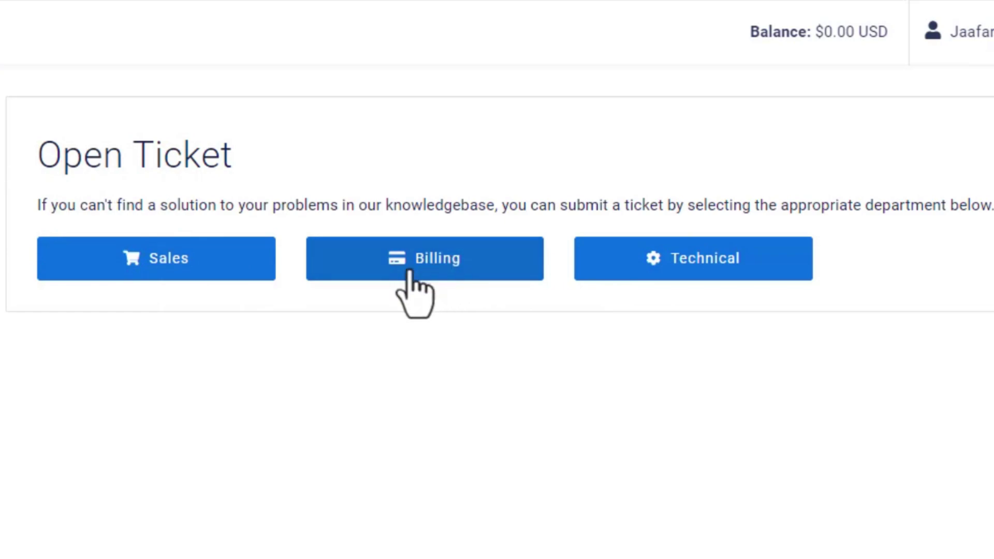
{"action": "scroll", "coordinate": [435, 326], "scroll_direction": "down", "scroll_amount": 2}
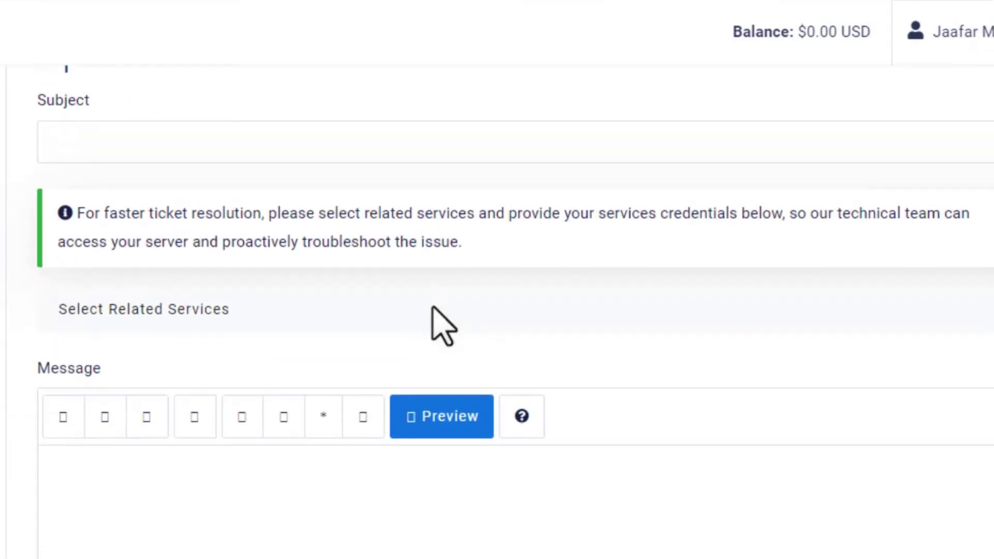
{"action": "scroll", "coordinate": [436, 326], "scroll_direction": "down", "scroll_amount": 1}
{"action": "scroll", "coordinate": [156, 381], "scroll_direction": "up", "scroll_amount": 3}
{"action": "left_click", "coordinate": [155, 242]}
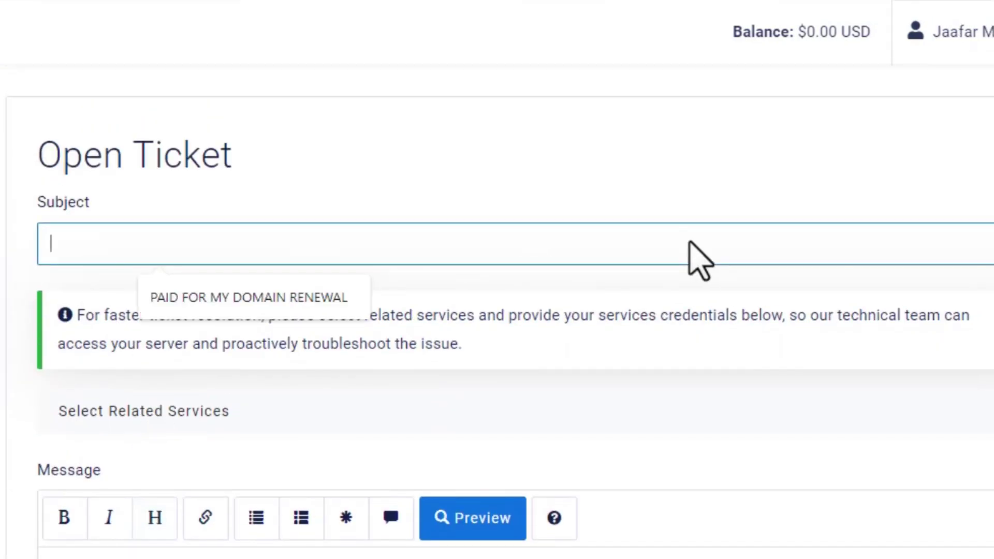
{"action": "scroll", "coordinate": [388, 326], "scroll_direction": "down", "scroll_amount": 2}
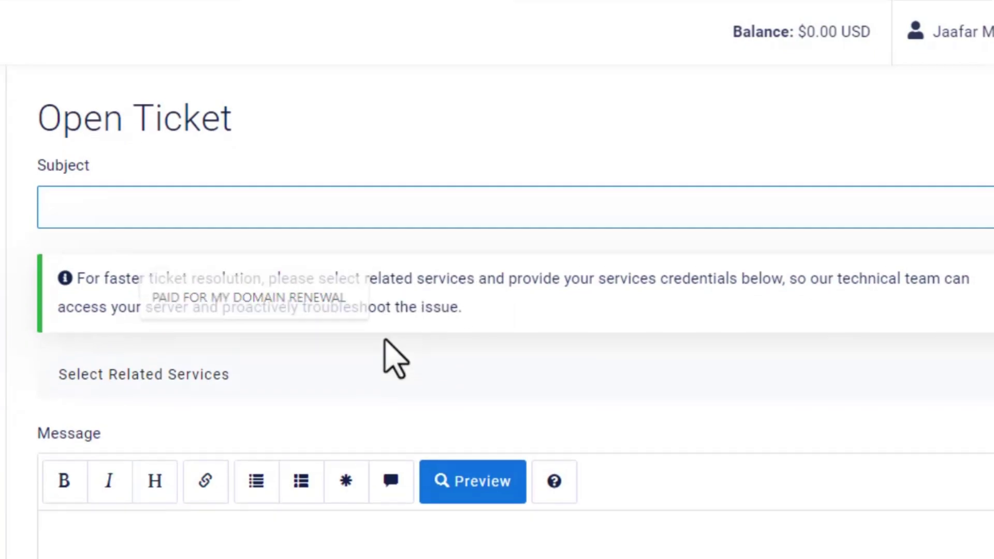
{"action": "scroll", "coordinate": [46, 132], "scroll_direction": "down", "scroll_amount": 1}
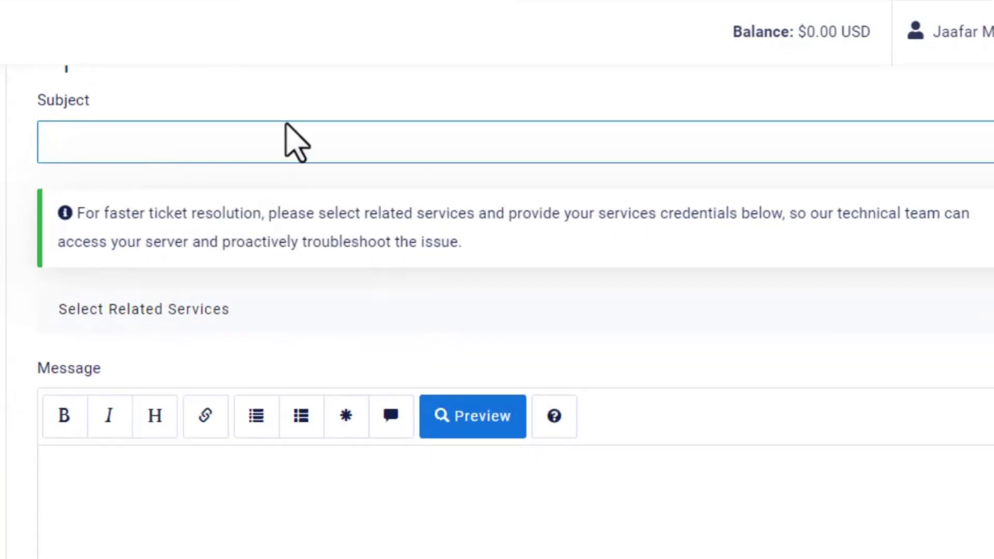
{"action": "scroll", "coordinate": [459, 156], "scroll_direction": "down", "scroll_amount": 3}
{"action": "scroll", "coordinate": [256, 225], "scroll_direction": "down", "scroll_amount": 1}
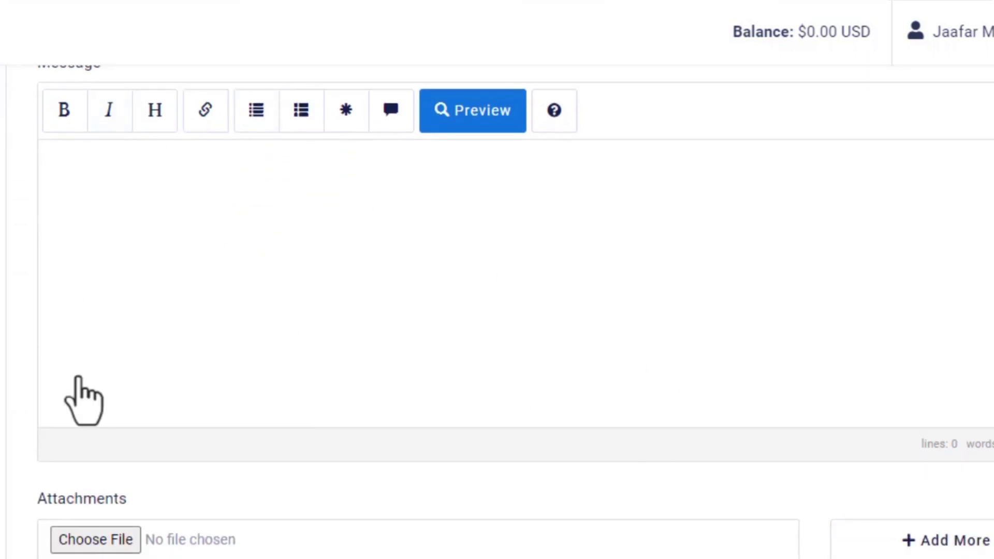
{"action": "scroll", "coordinate": [524, 363], "scroll_direction": "down", "scroll_amount": 1}
{"action": "scroll", "coordinate": [524, 363], "scroll_direction": "down", "scroll_amount": 1}
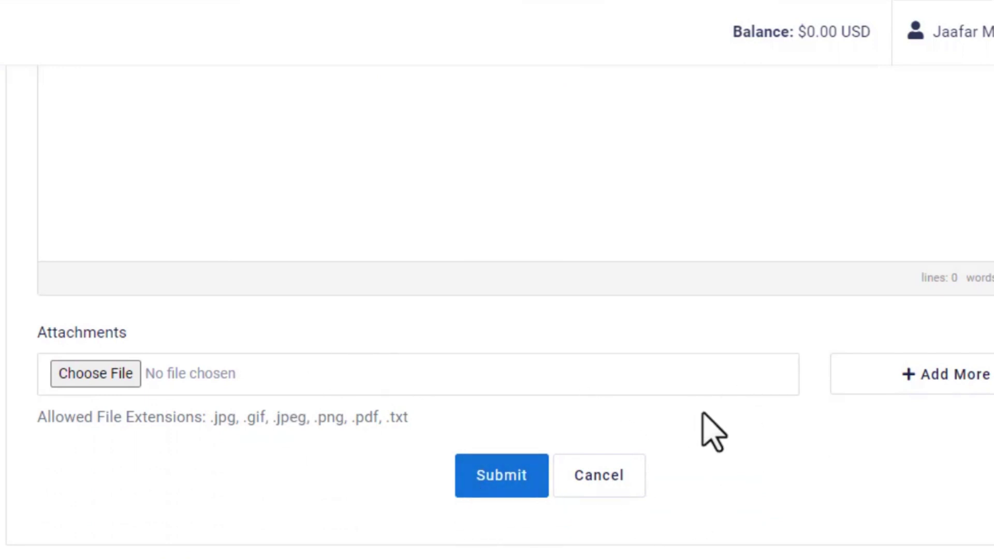
{"action": "scroll", "coordinate": [715, 431], "scroll_direction": "up", "scroll_amount": 2}
{"action": "scroll", "coordinate": [344, 371], "scroll_direction": "up", "scroll_amount": 2}
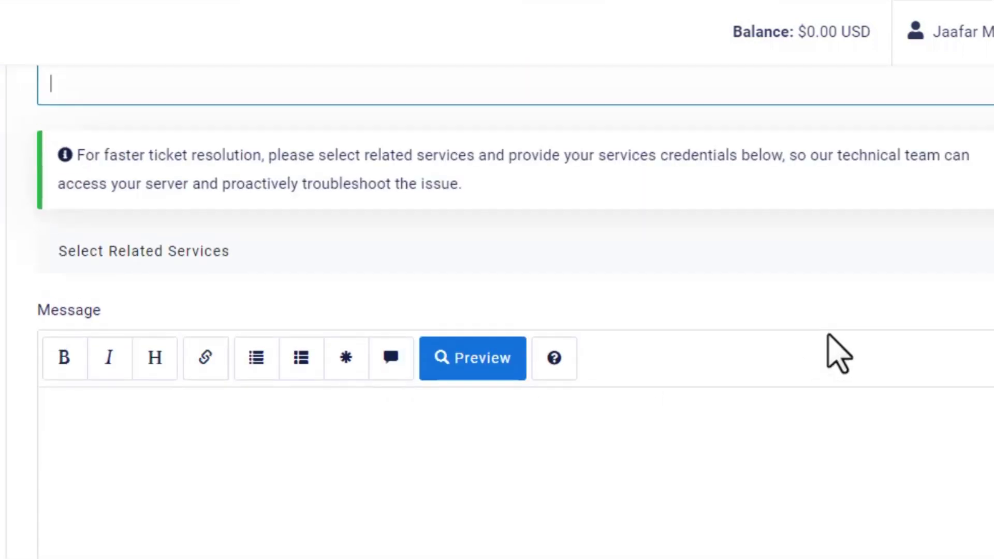
{"action": "scroll", "coordinate": [839, 342], "scroll_direction": "up", "scroll_amount": 1}
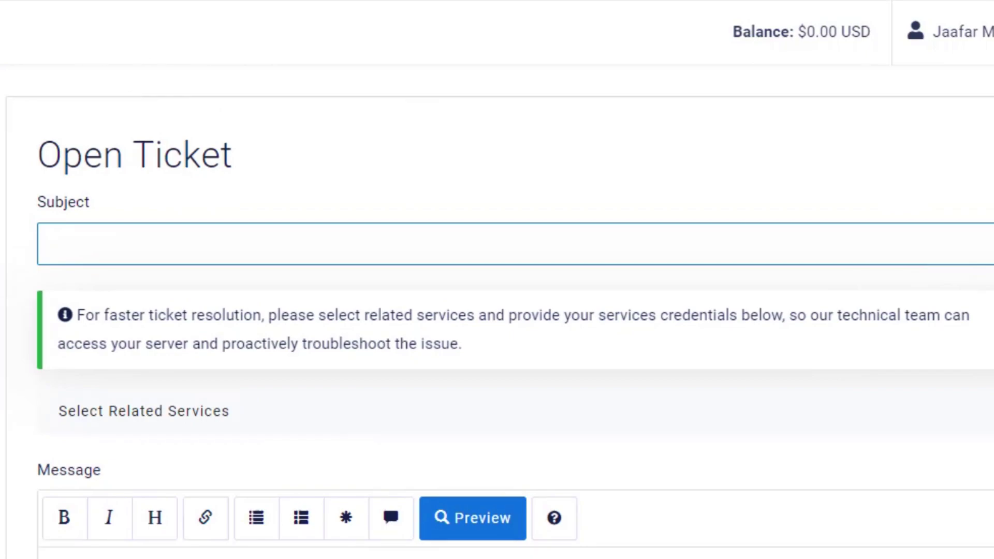
{"action": "key", "text": "alt+Left"}
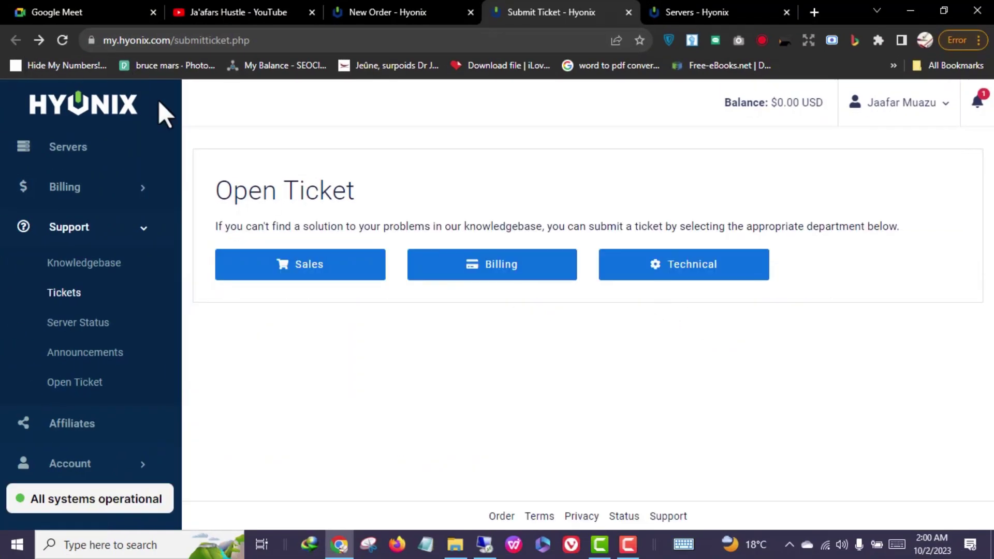
- Open Servers in the sidebar and start a New Order
{"action": "left_click", "coordinate": [69, 147]}
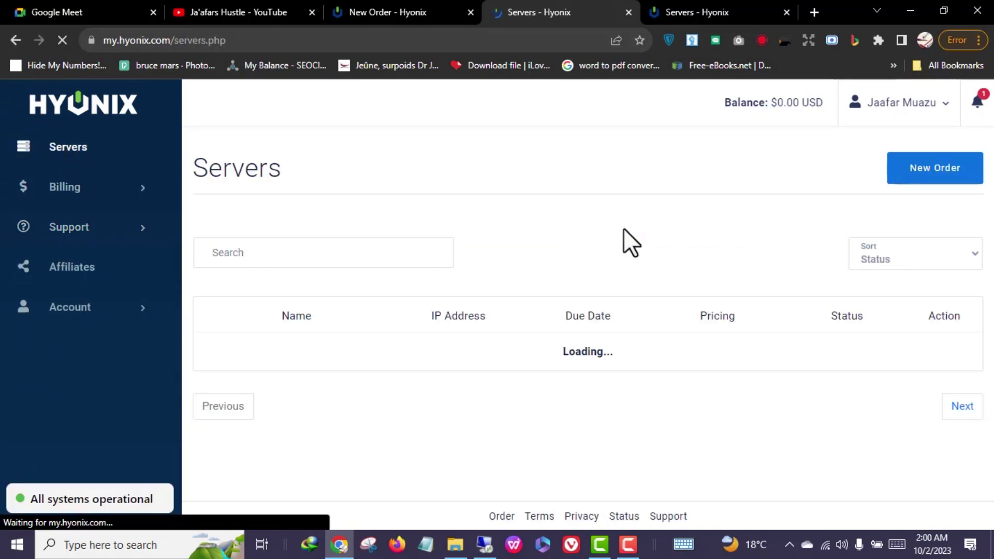
{"action": "left_click", "coordinate": [935, 168]}
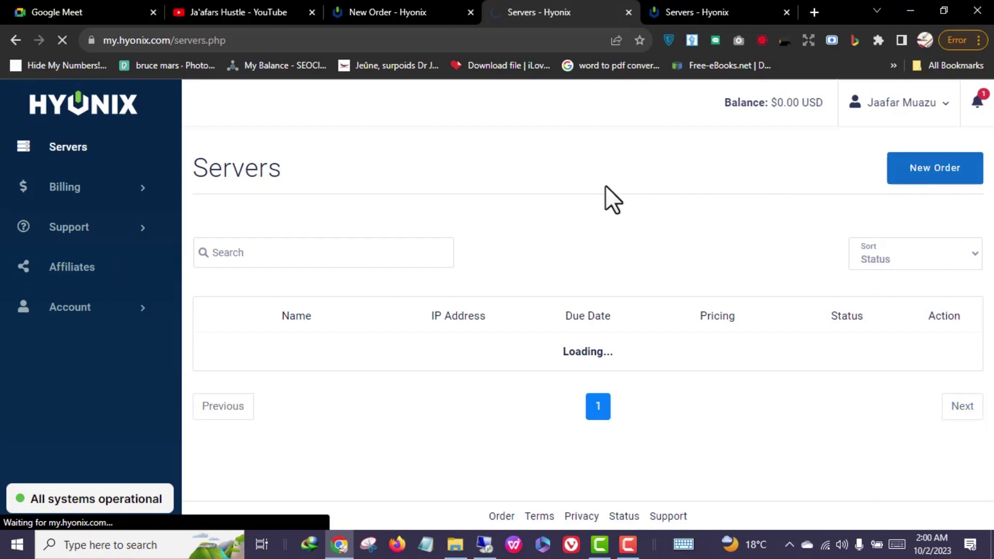
{"action": "scroll", "coordinate": [588, 254], "scroll_direction": "down", "scroll_amount": 3}
{"action": "scroll", "coordinate": [588, 254], "scroll_direction": "down", "scroll_amount": 3}
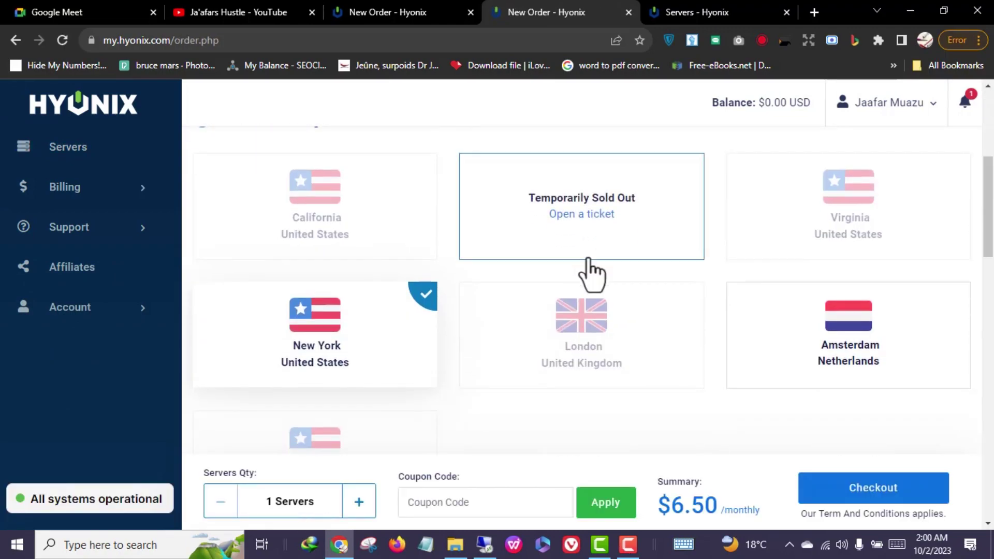
{"action": "scroll", "coordinate": [588, 254], "scroll_direction": "down", "scroll_amount": 3}
{"action": "scroll", "coordinate": [460, 201], "scroll_direction": "up", "scroll_amount": 3}
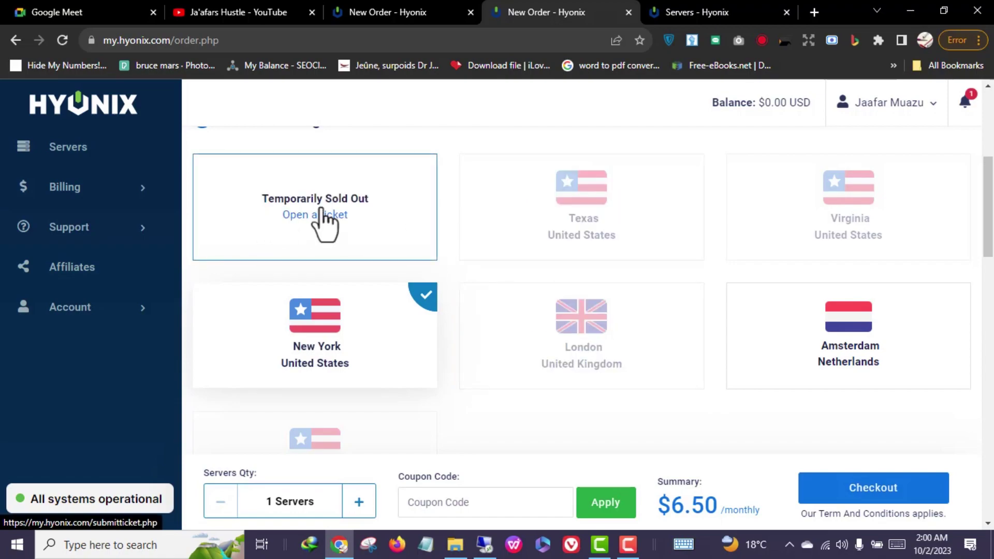
{"action": "scroll", "coordinate": [381, 218], "scroll_direction": "down", "scroll_amount": 2}
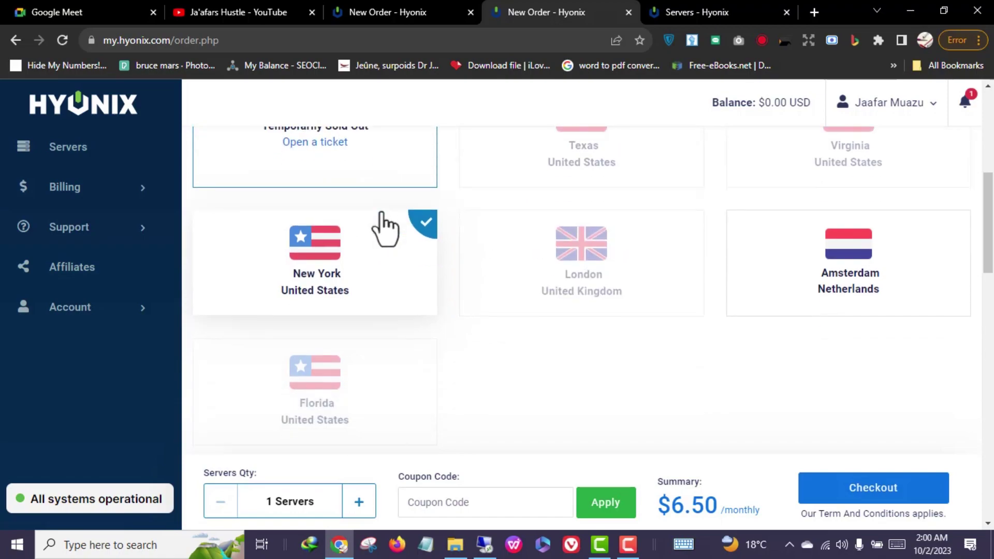
{"action": "scroll", "coordinate": [622, 272], "scroll_direction": "down", "scroll_amount": 2}
{"action": "scroll", "coordinate": [886, 321], "scroll_direction": "down", "scroll_amount": 3}
{"action": "scroll", "coordinate": [466, 256], "scroll_direction": "down", "scroll_amount": 2}
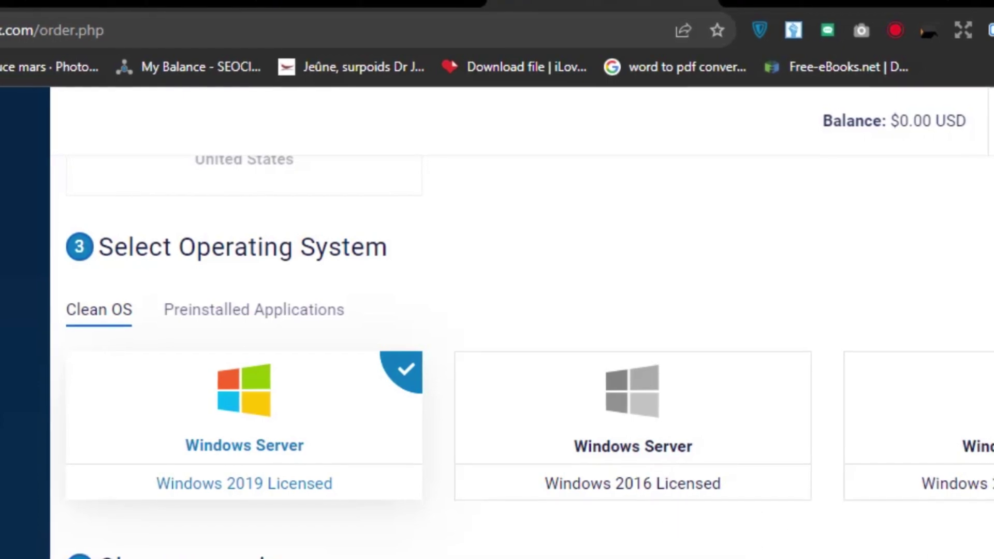
{"action": "scroll", "coordinate": [680, 414], "scroll_direction": "up", "scroll_amount": 2}
{"action": "scroll", "coordinate": [513, 482], "scroll_direction": "down", "scroll_amount": 3}
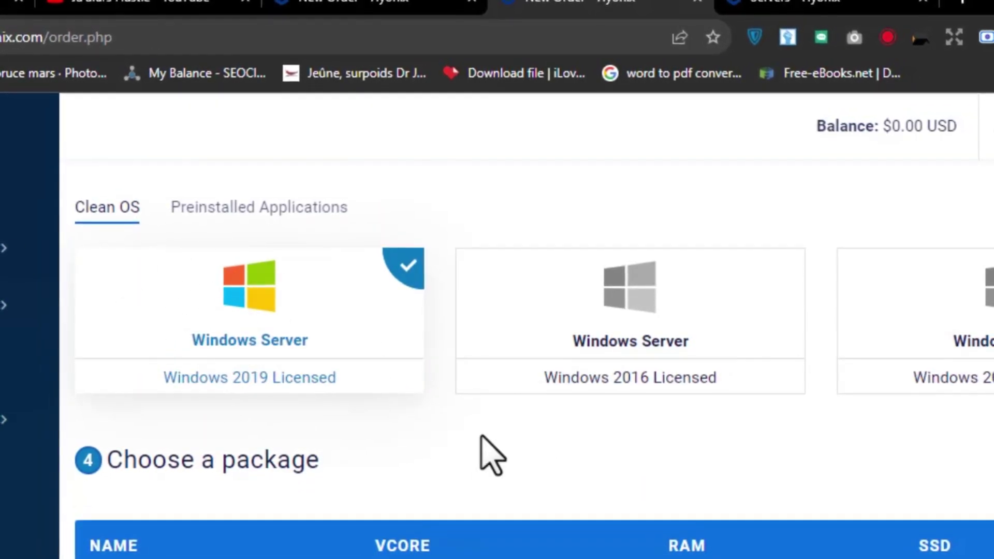
{"action": "scroll", "coordinate": [318, 371], "scroll_direction": "down", "scroll_amount": 3}
{"action": "scroll", "coordinate": [334, 310], "scroll_direction": "down", "scroll_amount": 2}
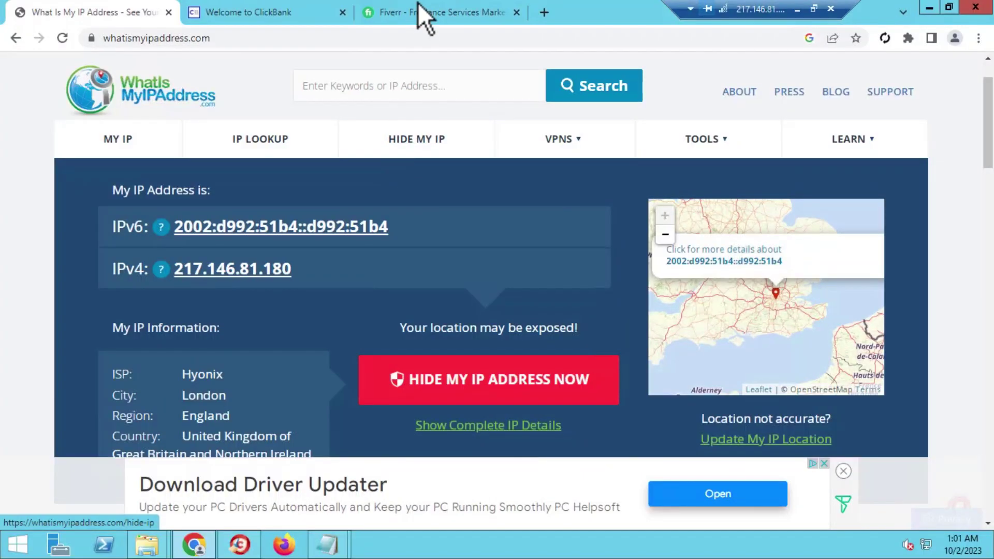
- In the remote Chrome, switch between the ClickBank and Fiverr tabs, ending on ClickBank
{"action": "left_click", "coordinate": [420, 11]}
{"action": "left_click", "coordinate": [252, 12]}
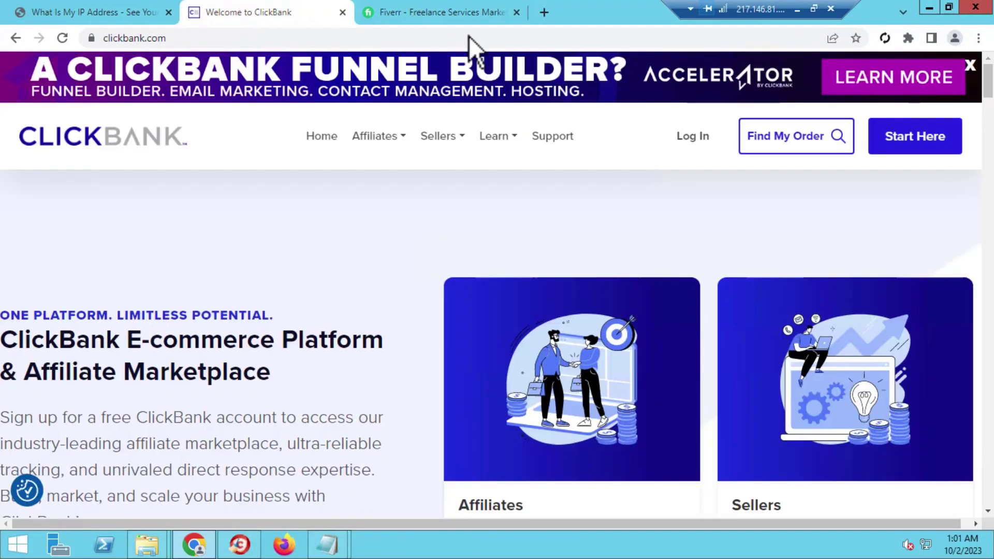
{"action": "left_click", "coordinate": [433, 11]}
{"action": "scroll", "coordinate": [355, 366], "scroll_direction": "up", "scroll_amount": 3}
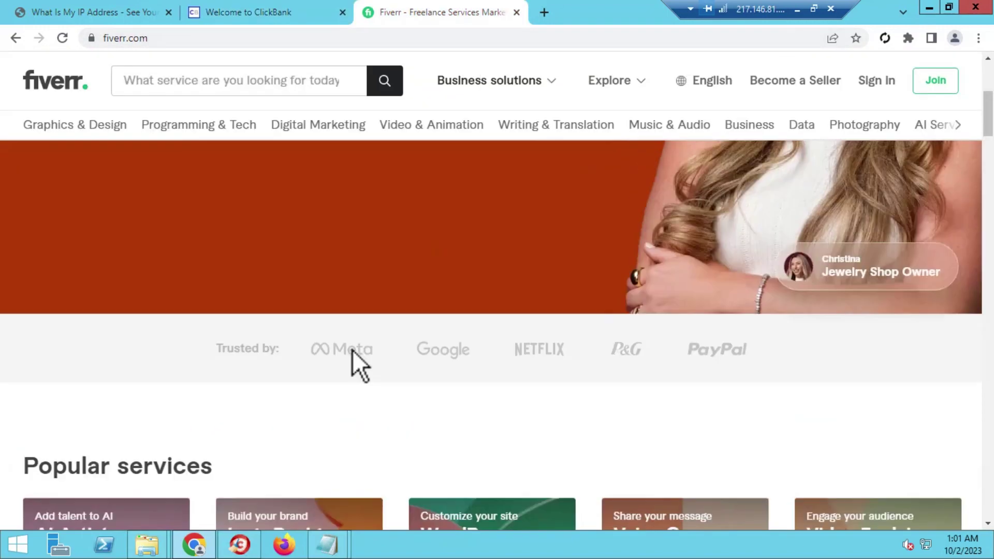
{"action": "scroll", "coordinate": [357, 366], "scroll_direction": "down", "scroll_amount": 1}
{"action": "scroll", "coordinate": [355, 367], "scroll_direction": "up", "scroll_amount": 5}
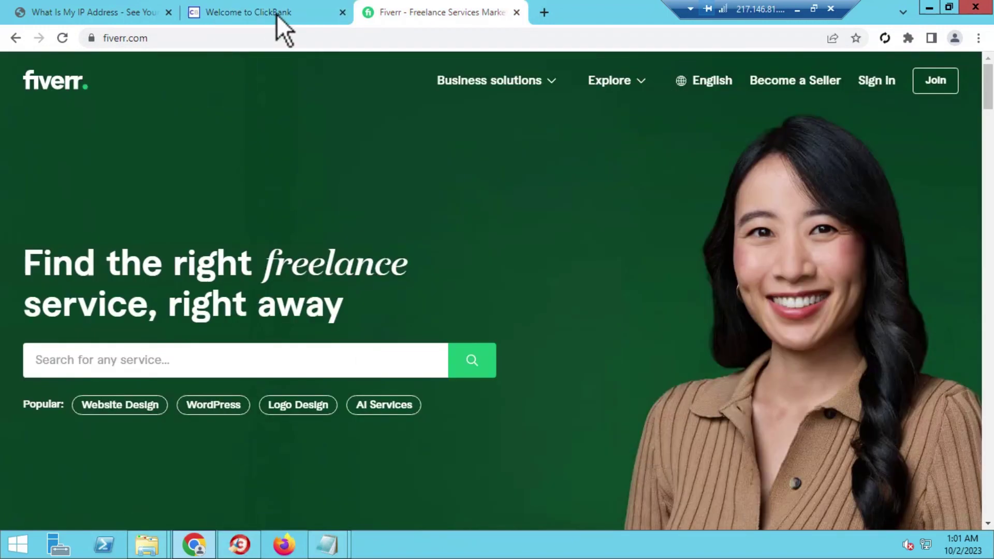
{"action": "left_click", "coordinate": [277, 14]}
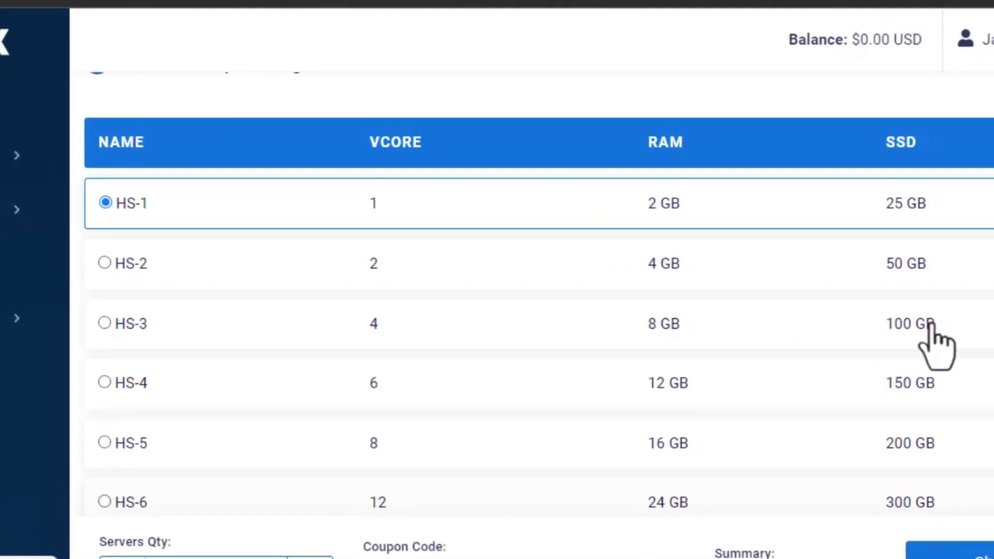
{"action": "scroll", "coordinate": [287, 334], "scroll_direction": "down", "scroll_amount": 1}
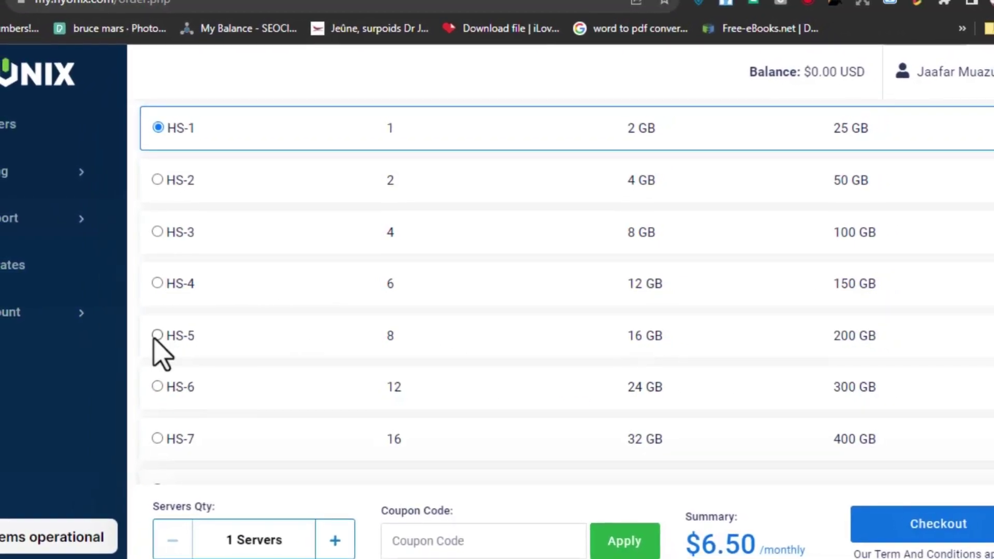
- Try the HS-5, HS-9 and HS-6 packages, settling on HS-5 at $48.00/month
{"action": "left_click", "coordinate": [158, 336]}
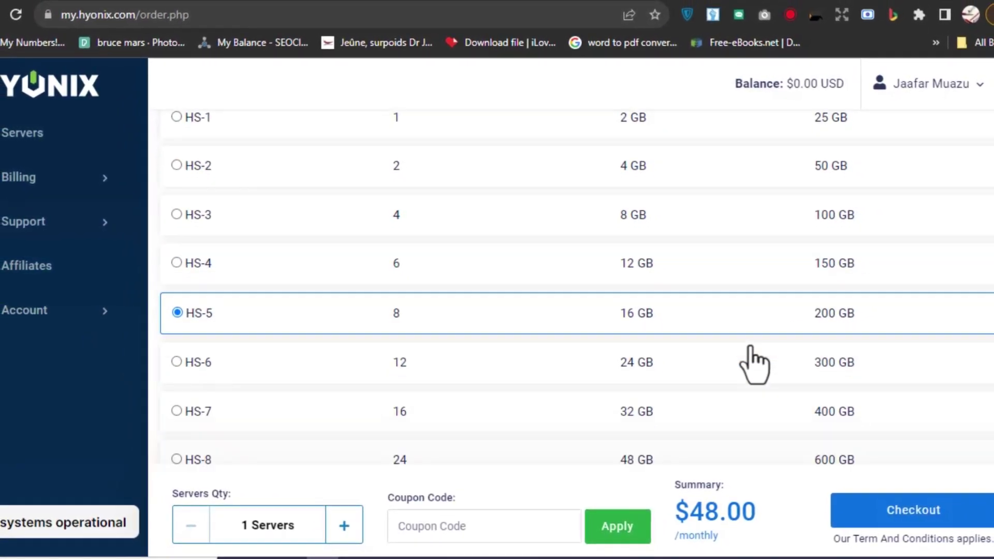
{"action": "scroll", "coordinate": [753, 361], "scroll_direction": "down", "scroll_amount": 1}
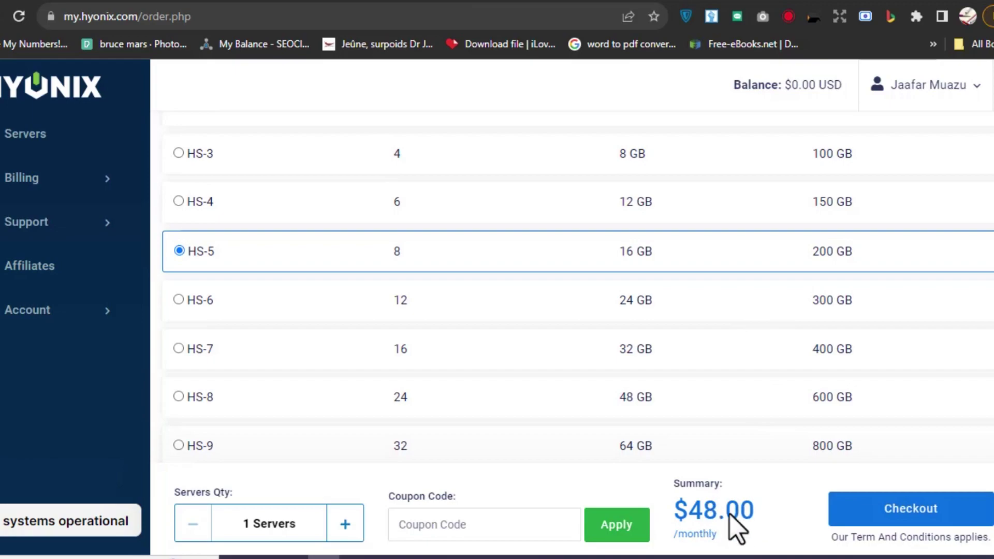
{"action": "scroll", "coordinate": [796, 402], "scroll_direction": "up", "scroll_amount": 2}
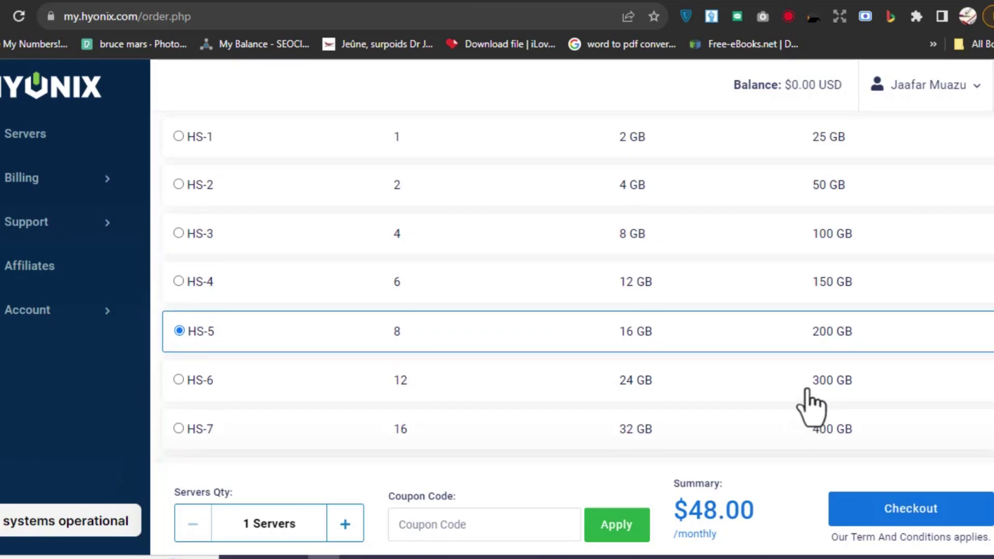
{"action": "scroll", "coordinate": [808, 404], "scroll_direction": "up", "scroll_amount": 1}
{"action": "scroll", "coordinate": [814, 404], "scroll_direction": "down", "scroll_amount": 1}
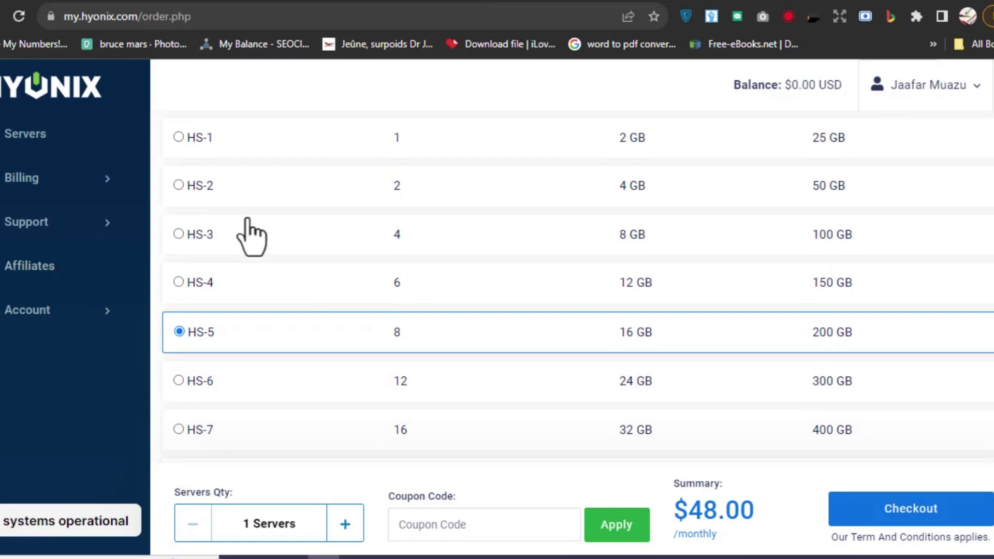
{"action": "scroll", "coordinate": [249, 229], "scroll_direction": "up", "scroll_amount": 1}
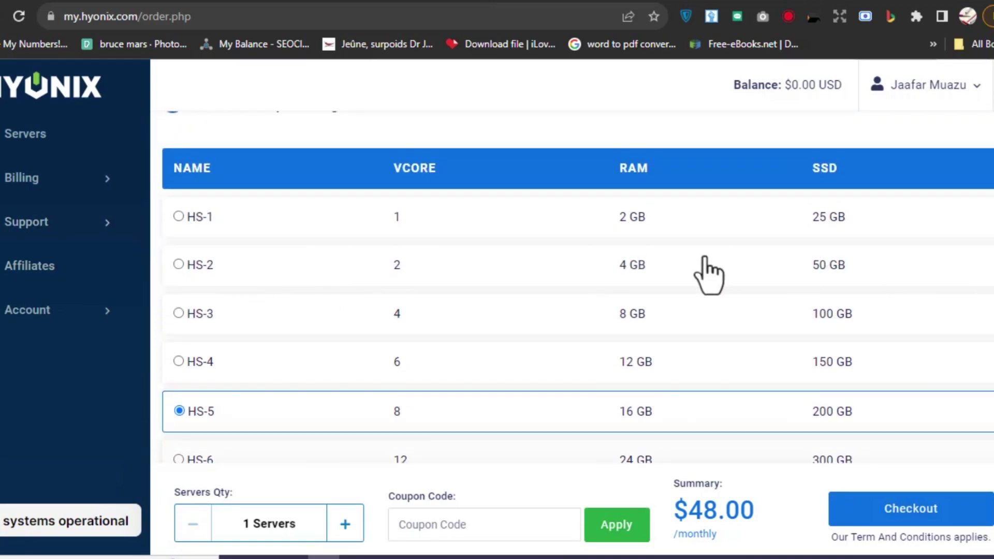
{"action": "scroll", "coordinate": [652, 373], "scroll_direction": "down", "scroll_amount": 3}
{"action": "scroll", "coordinate": [653, 373], "scroll_direction": "down", "scroll_amount": 2}
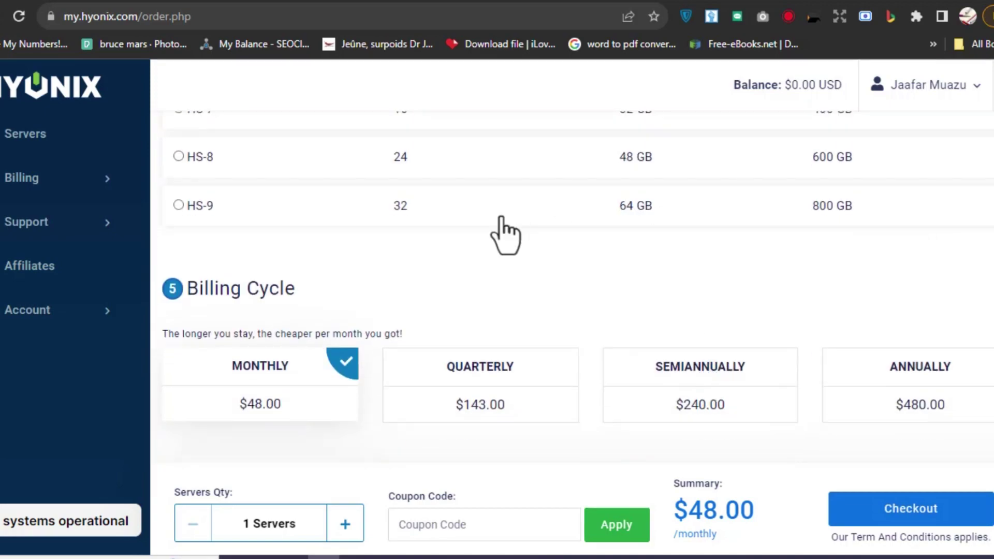
{"action": "left_click", "coordinate": [179, 206]}
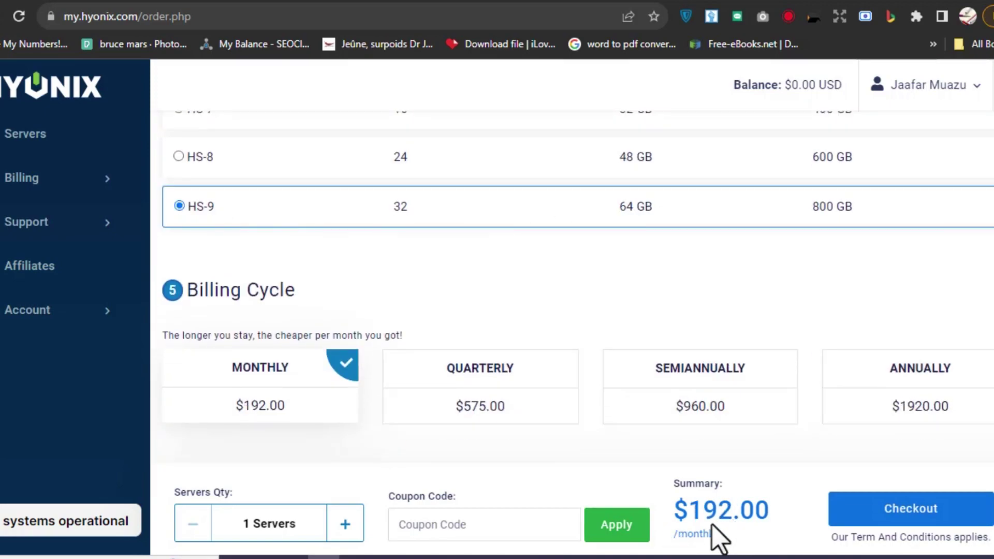
{"action": "scroll", "coordinate": [544, 147], "scroll_direction": "up", "scroll_amount": 1}
{"action": "scroll", "coordinate": [738, 218], "scroll_direction": "up", "scroll_amount": 3}
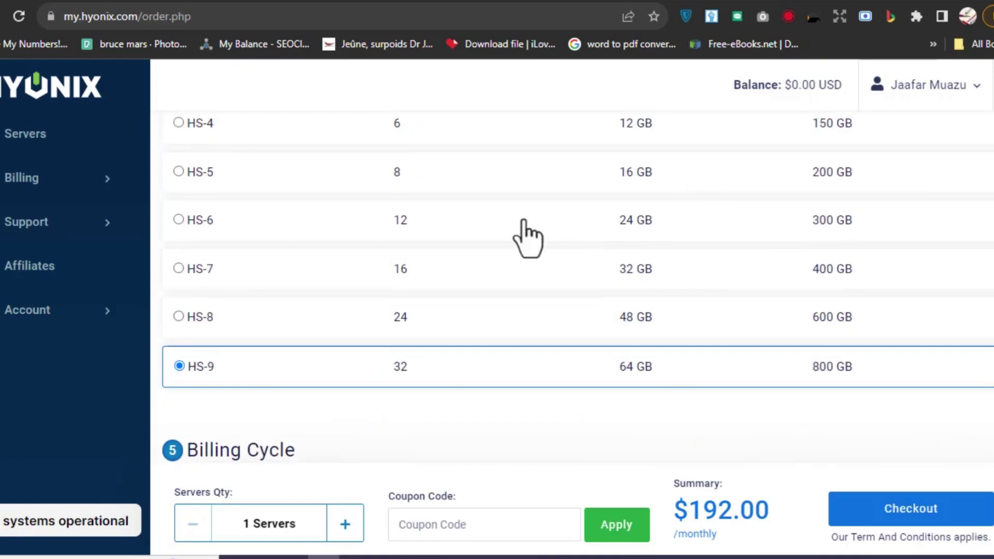
{"action": "left_click", "coordinate": [179, 220]}
{"action": "scroll", "coordinate": [746, 303], "scroll_direction": "up", "scroll_amount": 2}
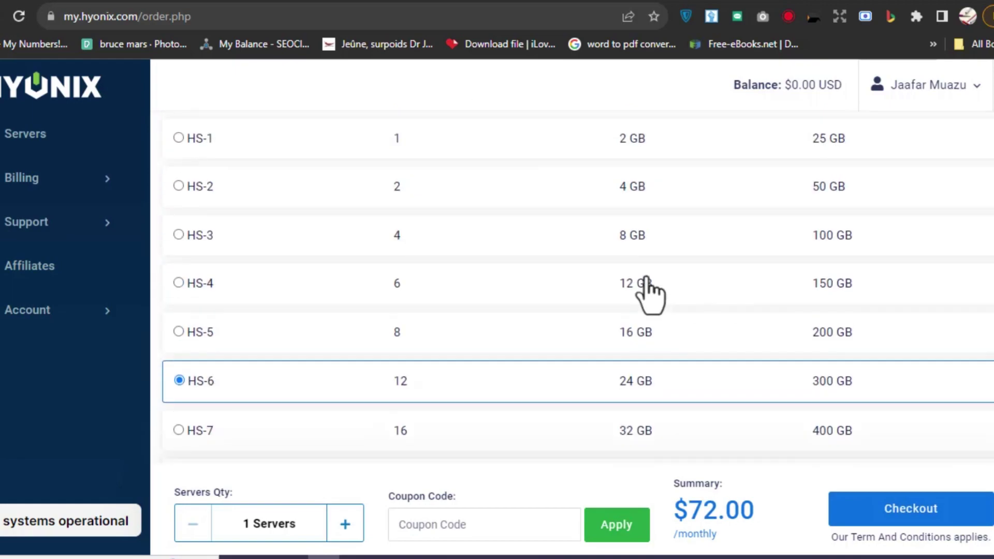
{"action": "left_click", "coordinate": [621, 335]}
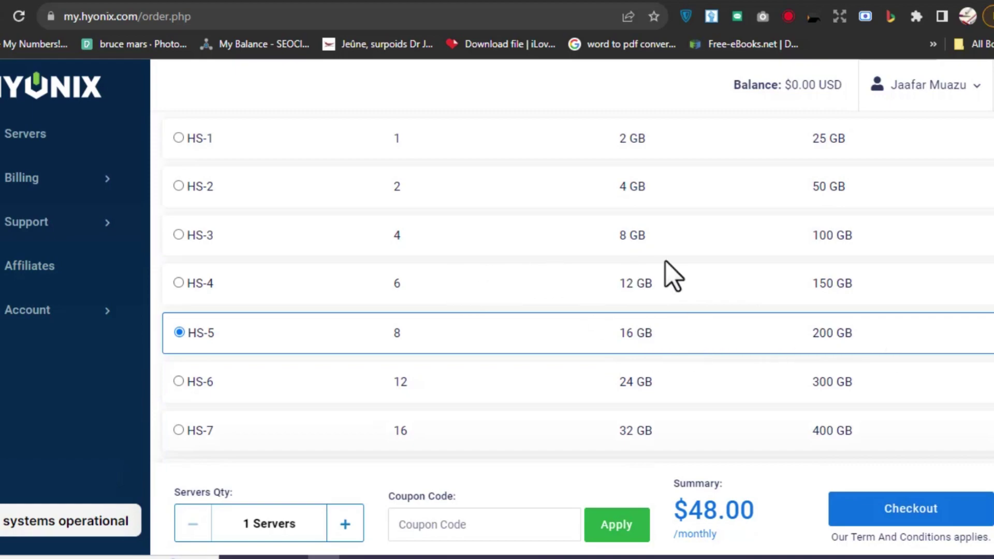
{"action": "scroll", "coordinate": [855, 350], "scroll_direction": "down", "scroll_amount": 2}
{"action": "scroll", "coordinate": [715, 319], "scroll_direction": "down", "scroll_amount": 3}
{"action": "scroll", "coordinate": [466, 311], "scroll_direction": "down", "scroll_amount": 1}
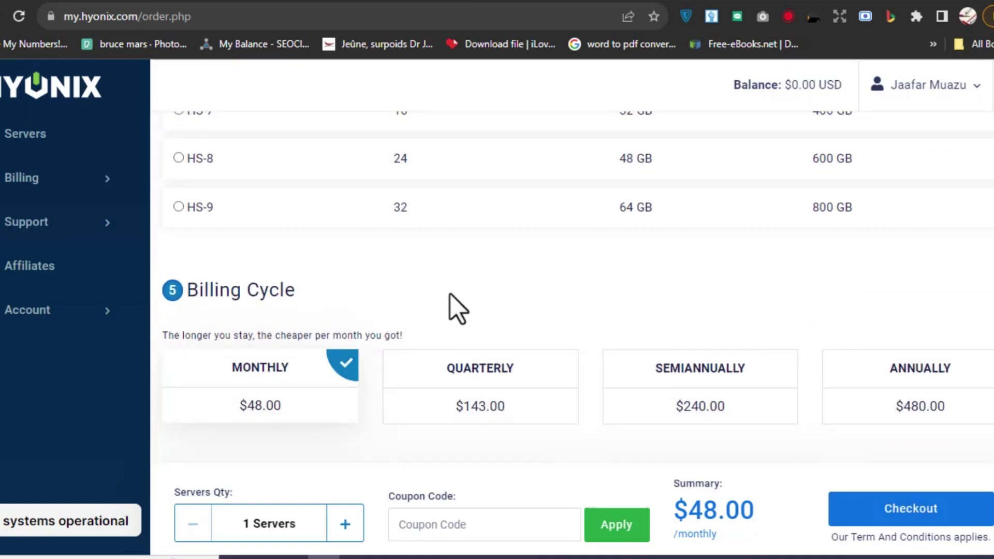
{"action": "scroll", "coordinate": [457, 308], "scroll_direction": "down", "scroll_amount": 2}
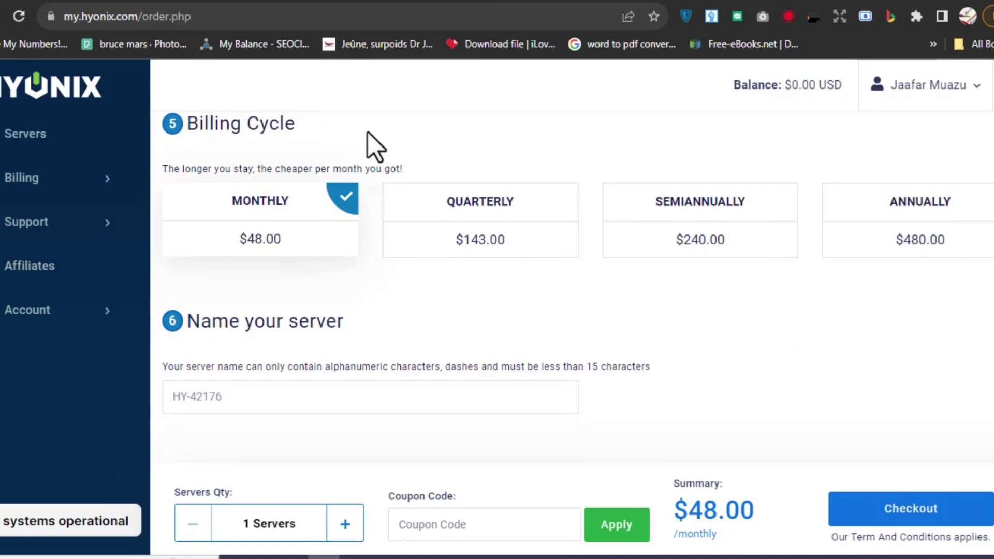
{"action": "scroll", "coordinate": [543, 249], "scroll_direction": "up", "scroll_amount": 5}
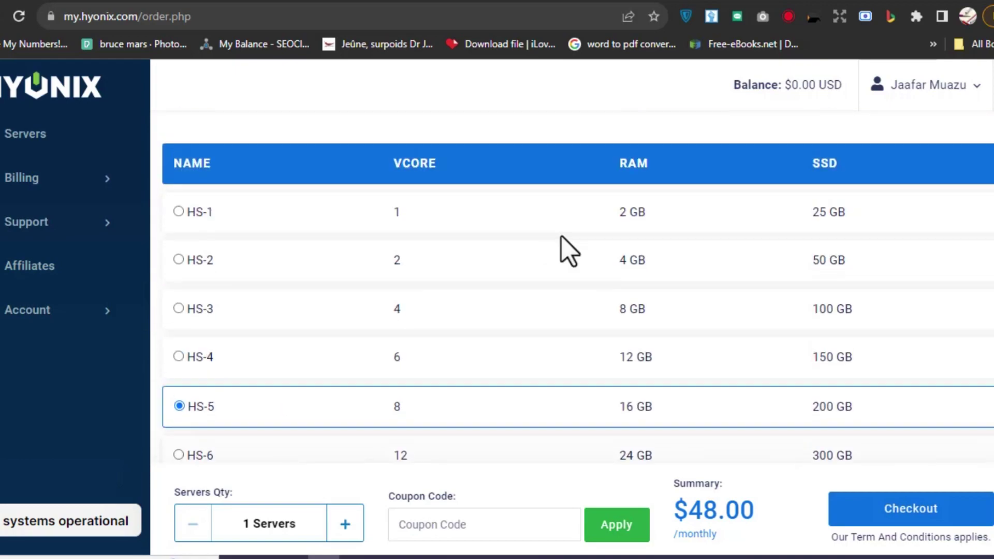
{"action": "scroll", "coordinate": [762, 272], "scroll_direction": "up", "scroll_amount": 3}
{"action": "scroll", "coordinate": [771, 280], "scroll_direction": "down", "scroll_amount": 3}
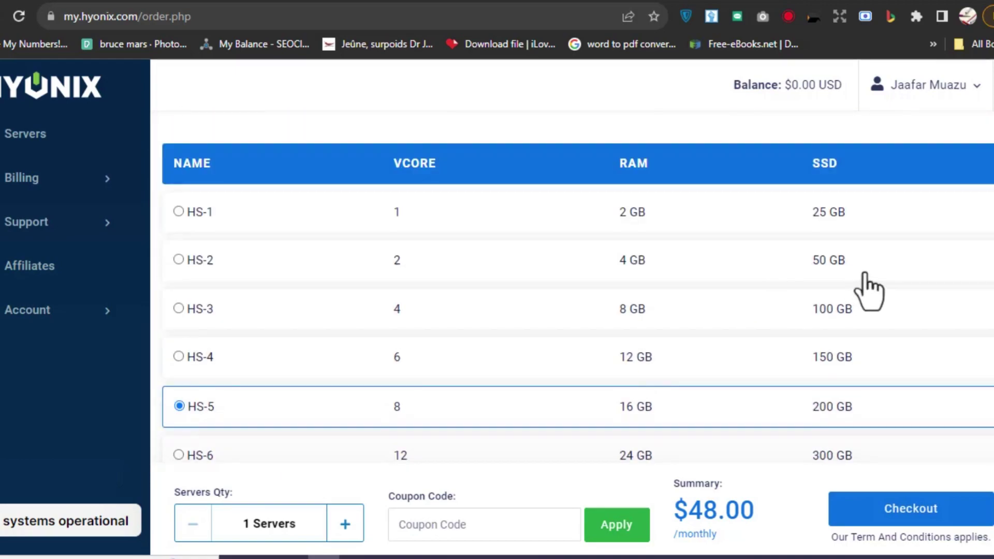
- Select HS-1 and compare billing cycles, settling on quarterly at $18.50
{"action": "left_click", "coordinate": [179, 211]}
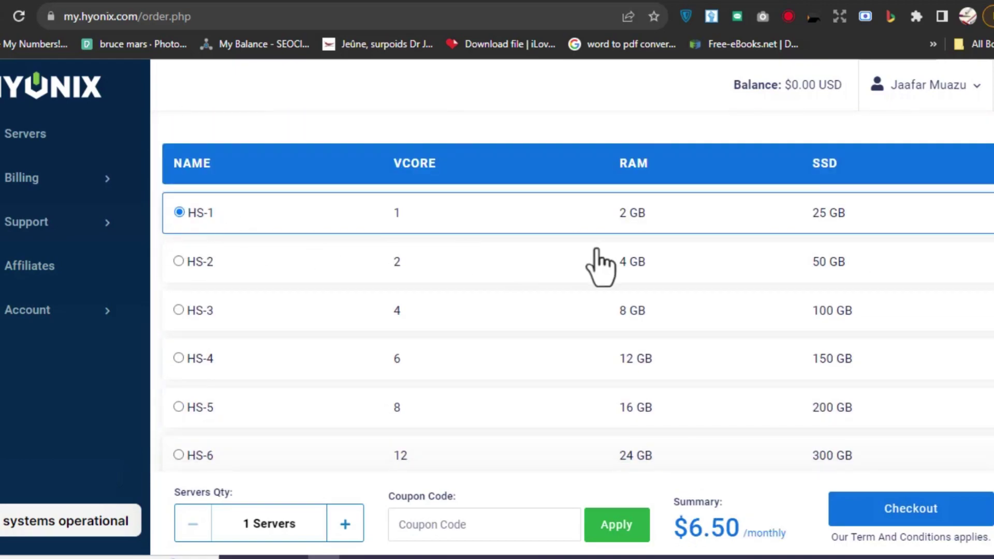
{"action": "scroll", "coordinate": [598, 268], "scroll_direction": "down", "scroll_amount": 5}
{"action": "scroll", "coordinate": [598, 267], "scroll_direction": "down", "scroll_amount": 3}
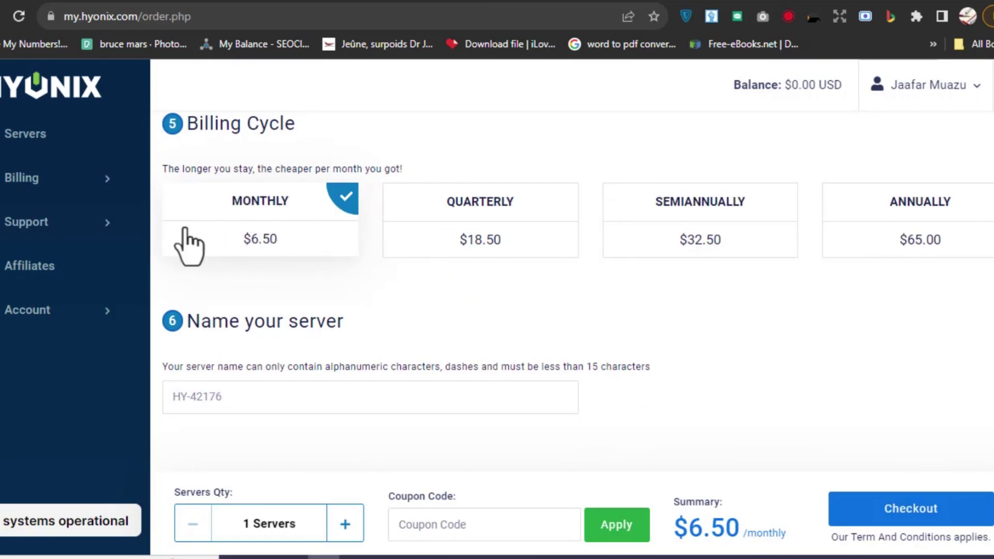
{"action": "left_click", "coordinate": [499, 231]}
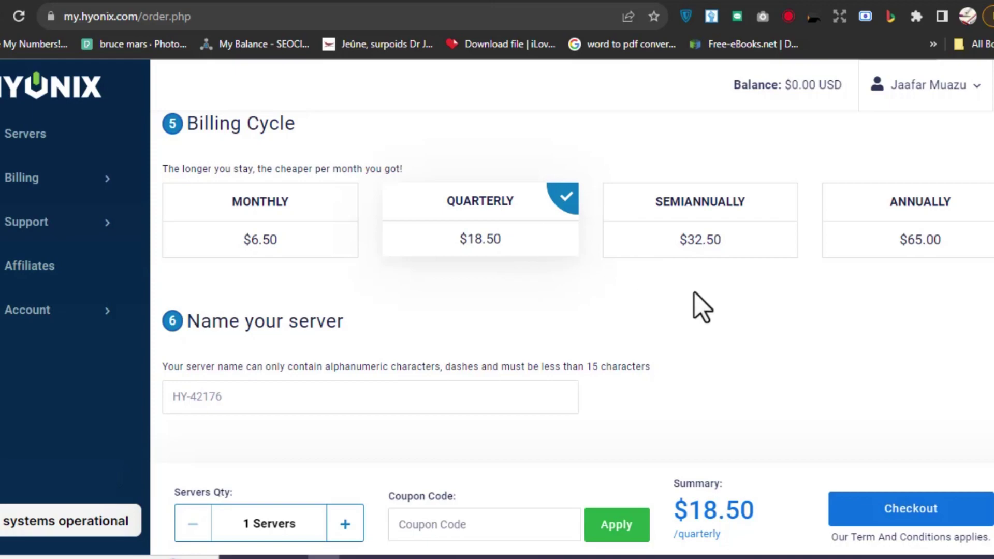
{"action": "left_click", "coordinate": [715, 240]}
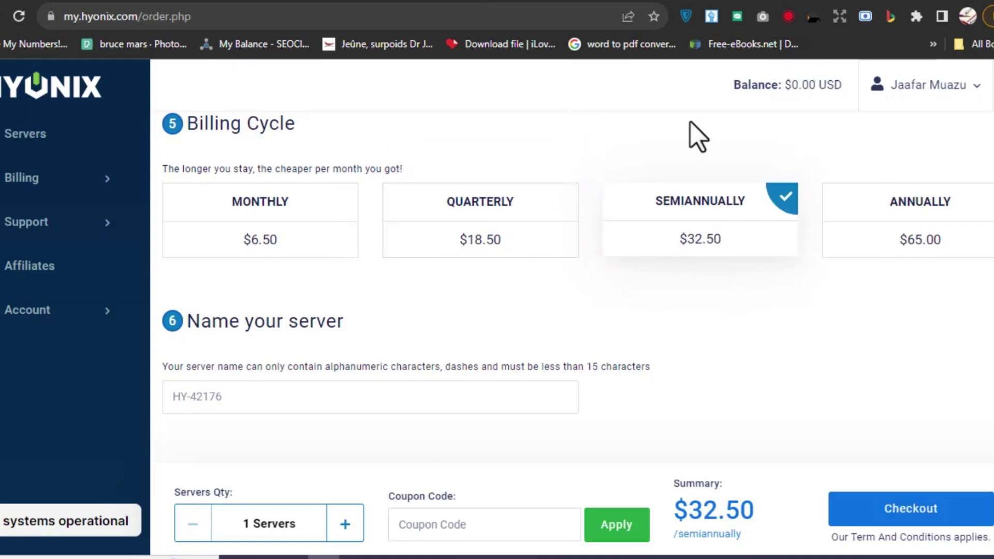
{"action": "left_click", "coordinate": [901, 243]}
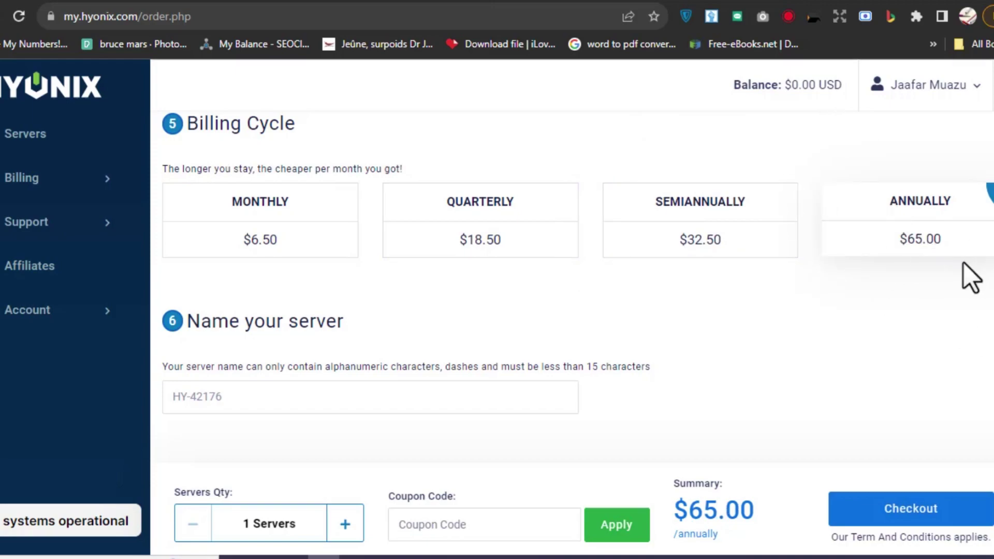
{"action": "scroll", "coordinate": [699, 296], "scroll_direction": "up", "scroll_amount": 3}
{"action": "scroll", "coordinate": [677, 278], "scroll_direction": "up", "scroll_amount": 5}
{"action": "scroll", "coordinate": [677, 279], "scroll_direction": "up", "scroll_amount": 3}
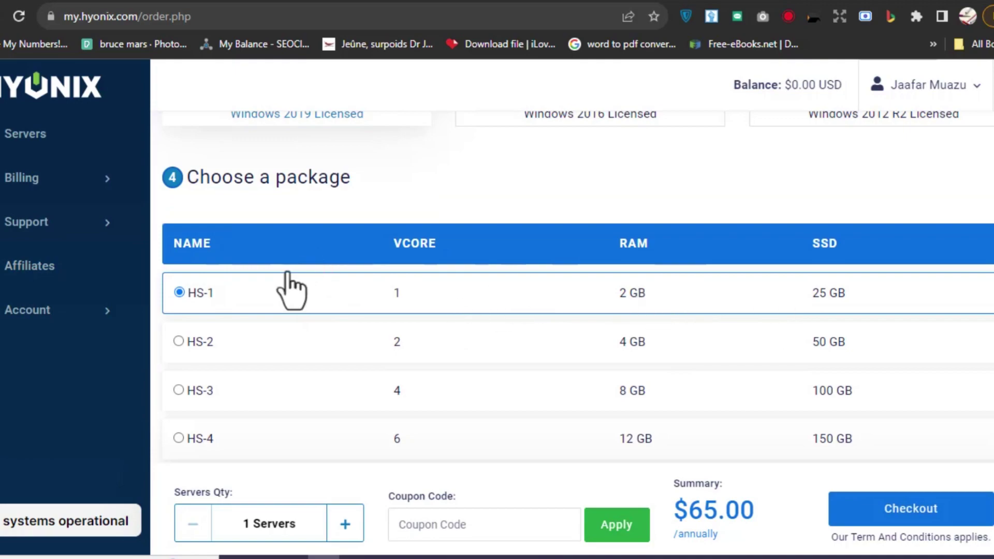
{"action": "scroll", "coordinate": [583, 288], "scroll_direction": "down", "scroll_amount": 3}
{"action": "scroll", "coordinate": [707, 292], "scroll_direction": "down", "scroll_amount": 5}
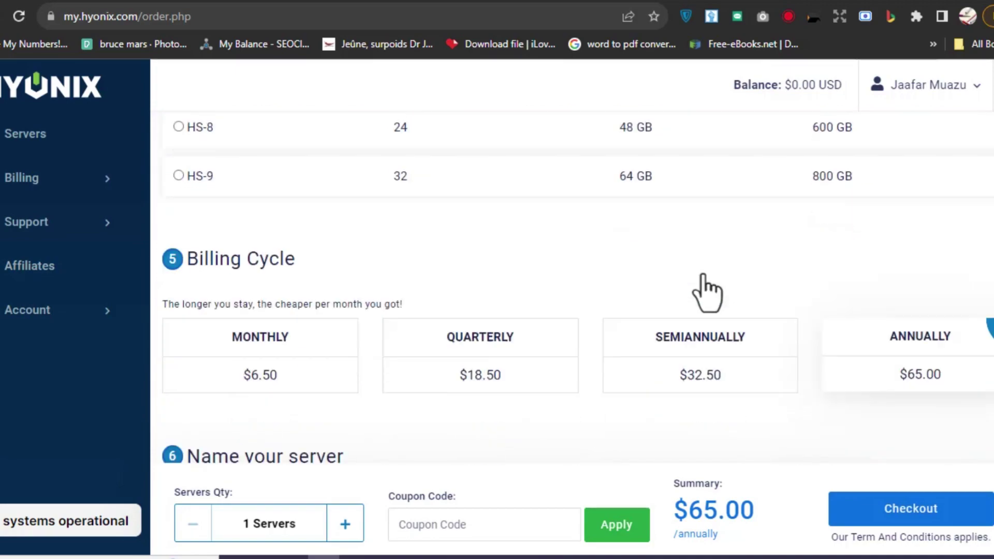
{"action": "scroll", "coordinate": [708, 288], "scroll_direction": "down", "scroll_amount": 3}
{"action": "left_click", "coordinate": [658, 245]}
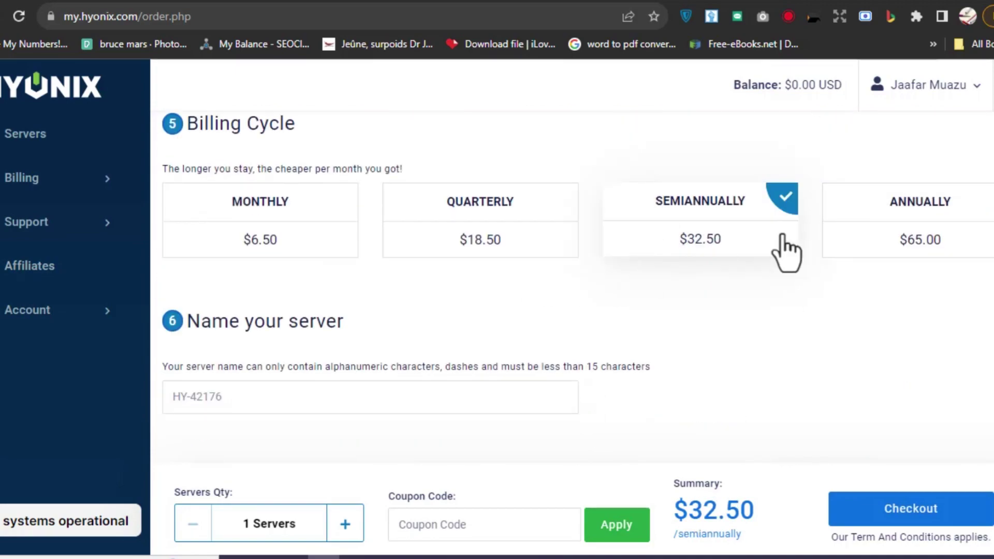
{"action": "left_click", "coordinate": [447, 237]}
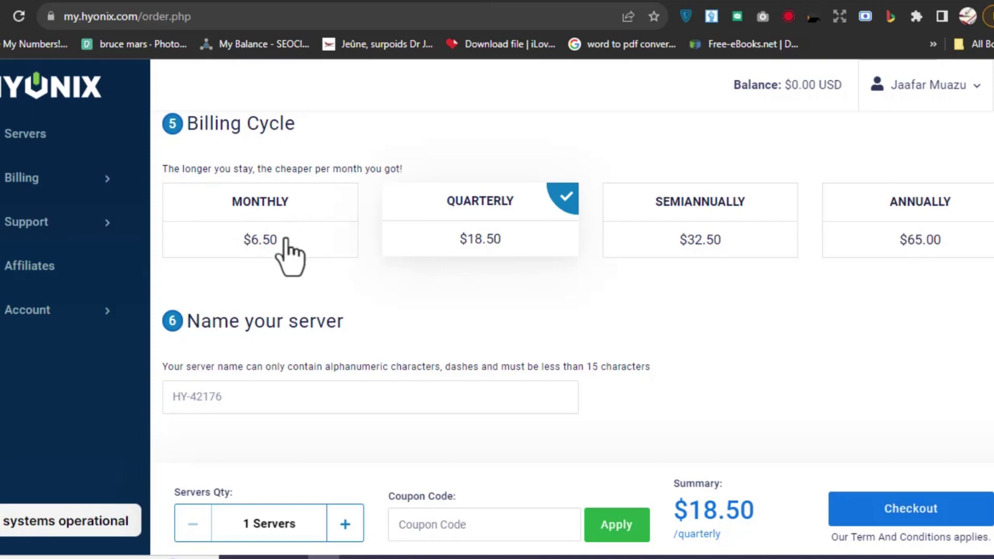
{"action": "left_click", "coordinate": [292, 250]}
{"action": "left_click", "coordinate": [489, 229]}
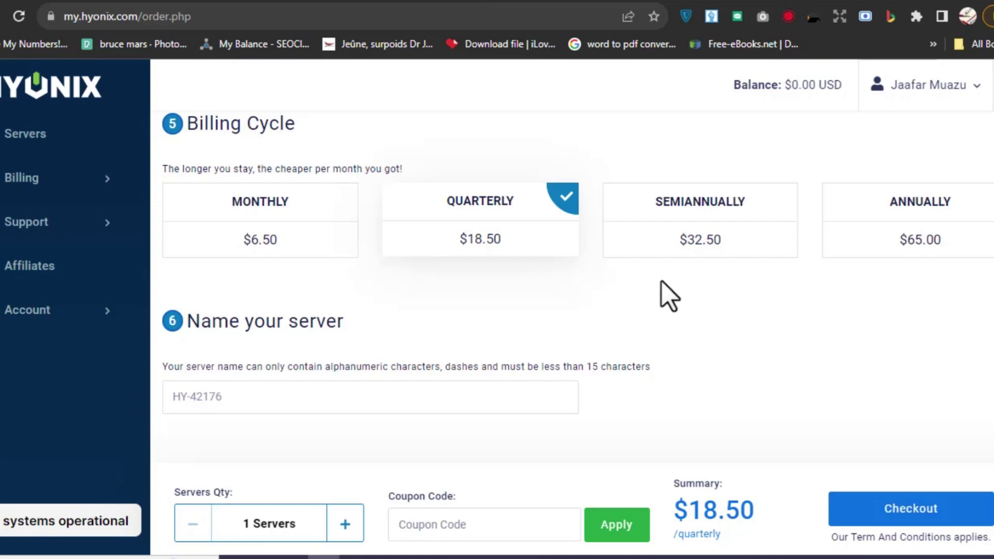
{"action": "scroll", "coordinate": [554, 361], "scroll_direction": "up", "scroll_amount": 2}
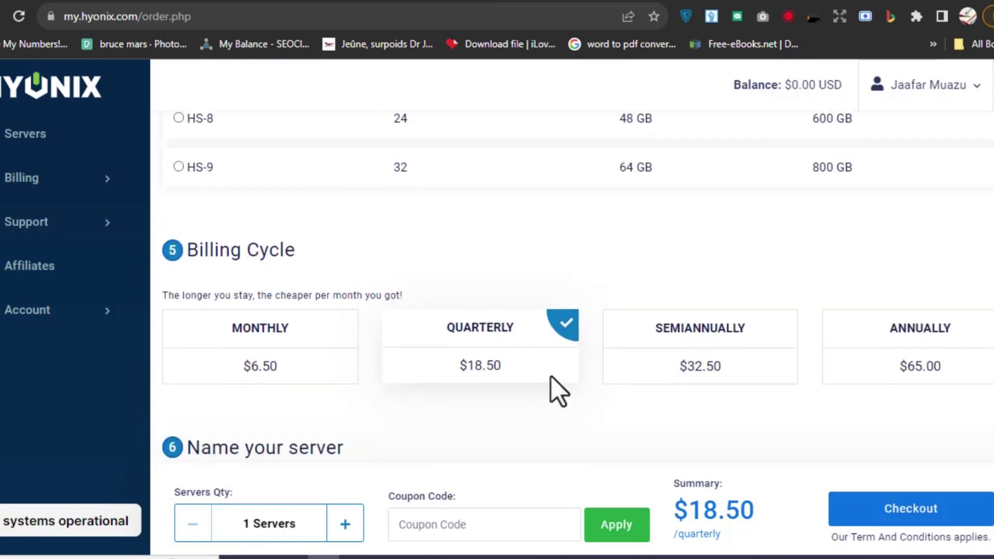
{"action": "scroll", "coordinate": [555, 389], "scroll_direction": "down", "scroll_amount": 2}
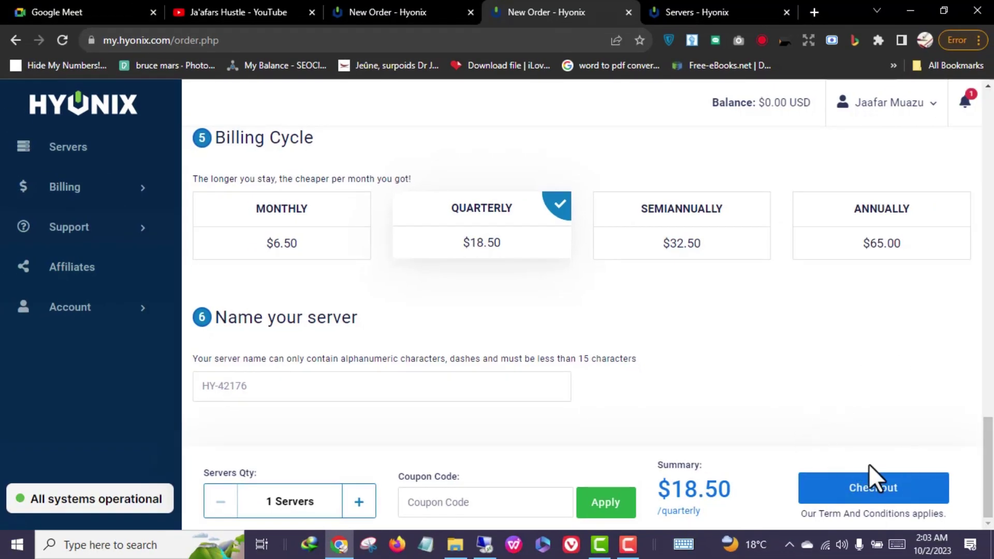
{"action": "scroll", "coordinate": [784, 294], "scroll_direction": "up", "scroll_amount": 1}
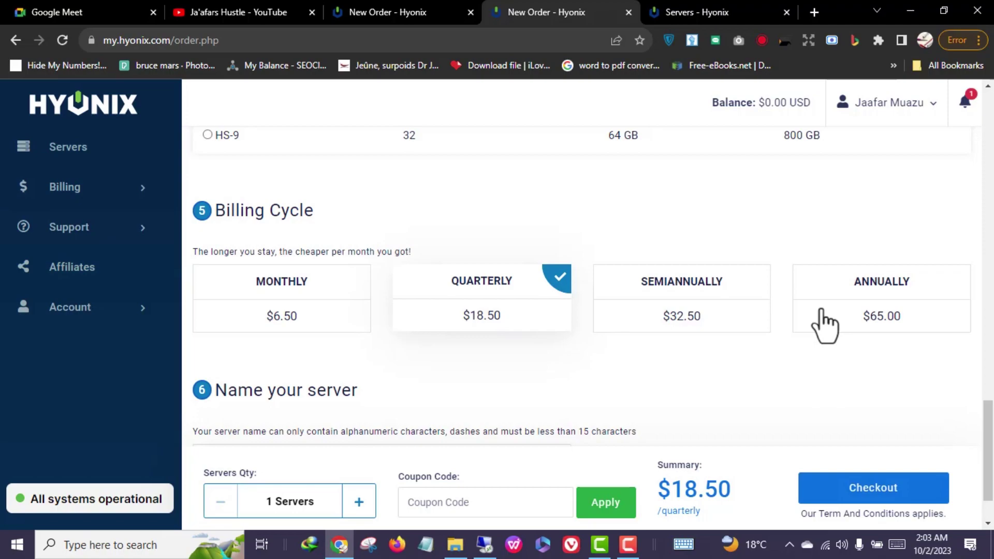
{"action": "scroll", "coordinate": [712, 434], "scroll_direction": "up", "scroll_amount": 5}
{"action": "scroll", "coordinate": [711, 434], "scroll_direction": "up", "scroll_amount": 5}
{"action": "scroll", "coordinate": [663, 434], "scroll_direction": "up", "scroll_amount": 3}
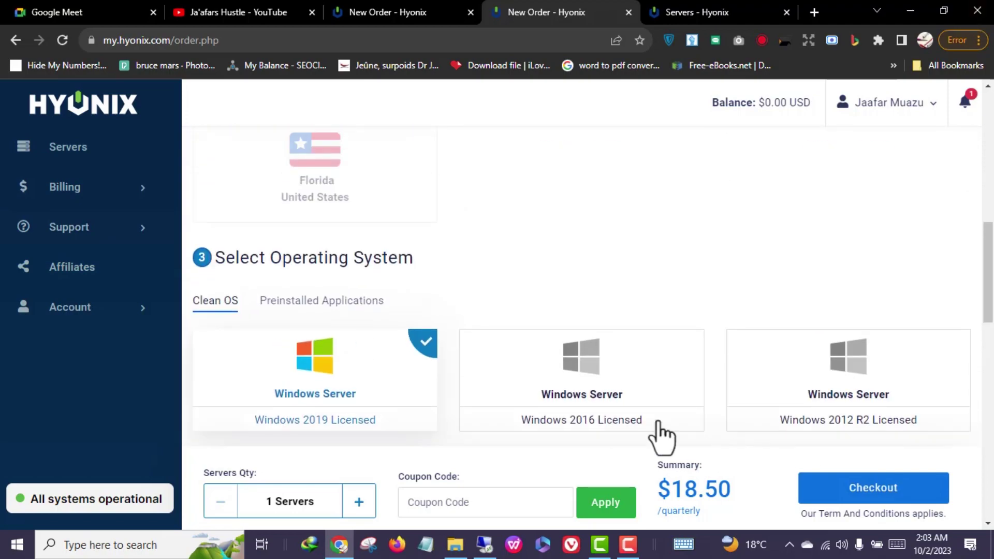
{"action": "scroll", "coordinate": [663, 433], "scroll_direction": "up", "scroll_amount": 3}
{"action": "scroll", "coordinate": [847, 310], "scroll_direction": "up", "scroll_amount": 3}
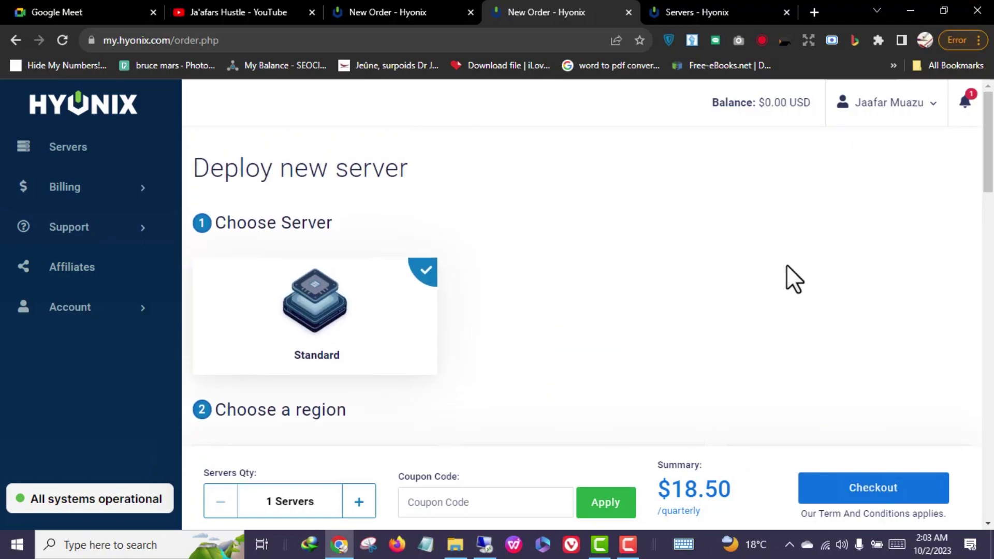
{"action": "scroll", "coordinate": [787, 265], "scroll_direction": "down", "scroll_amount": 3}
{"action": "scroll", "coordinate": [788, 265], "scroll_direction": "up", "scroll_amount": 3}
{"action": "scroll", "coordinate": [790, 265], "scroll_direction": "down", "scroll_amount": 1}
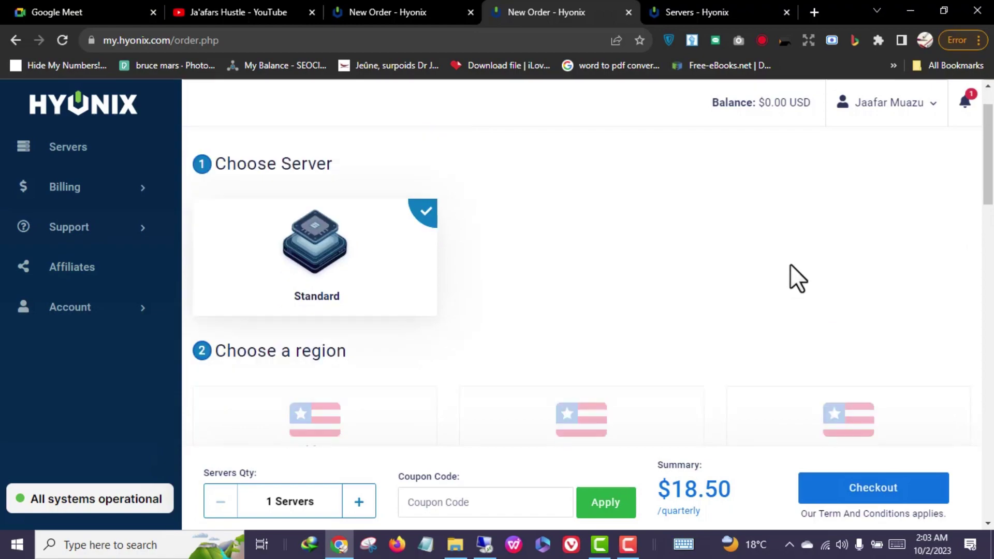
{"action": "scroll", "coordinate": [790, 264], "scroll_direction": "down", "scroll_amount": 2}
{"action": "scroll", "coordinate": [789, 263], "scroll_direction": "up", "scroll_amount": 3}
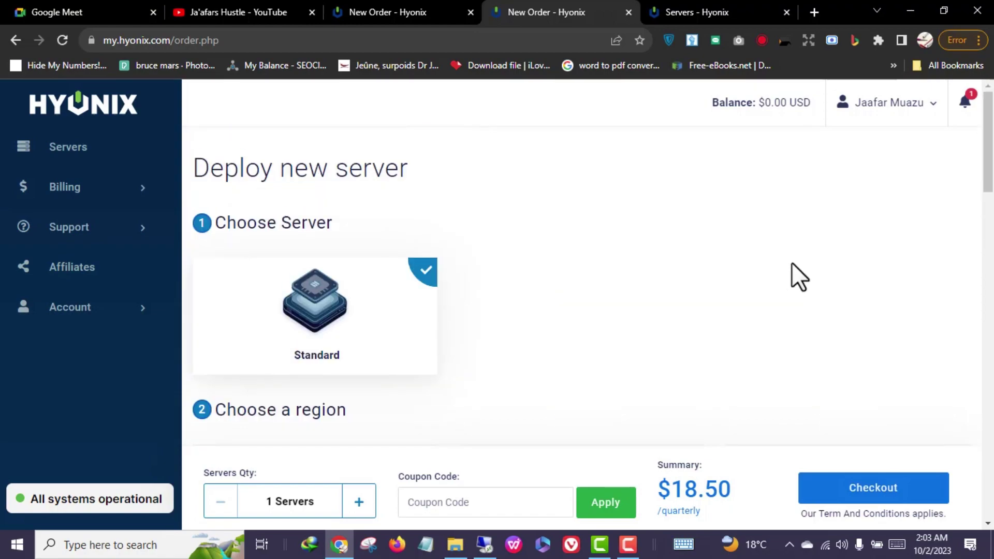